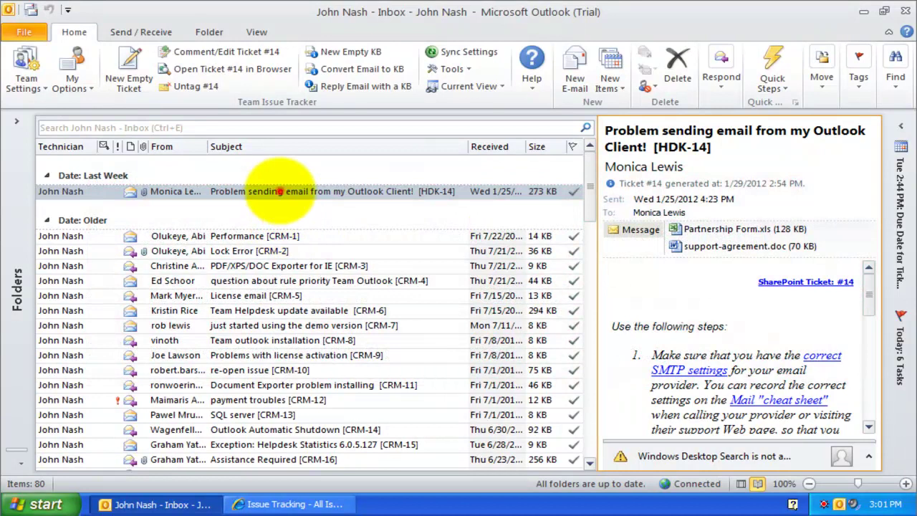
# - Open the email tagged HDK-14 and follow its SharePoint Ticket: #14 link to the ticket's web page
pyautogui.click(281, 190)
pyautogui.doubleClick(284, 190)
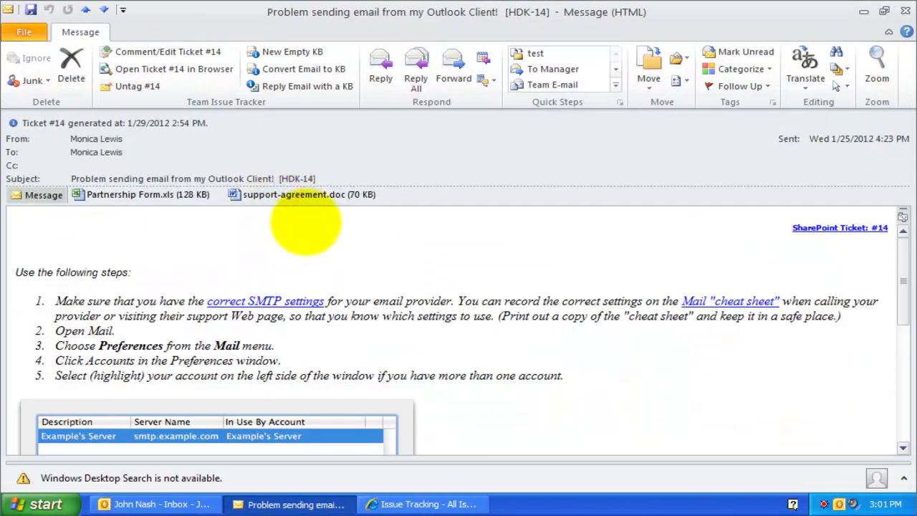
pyautogui.click(303, 222)
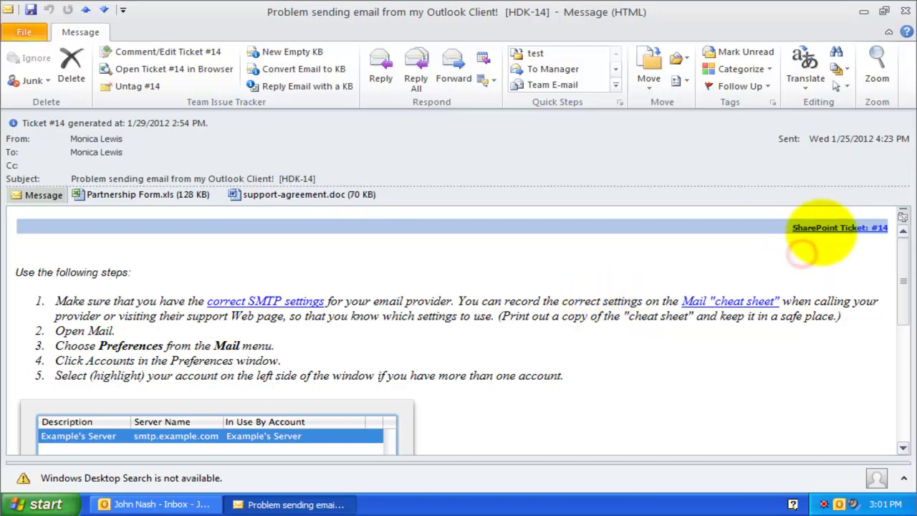
pyautogui.click(821, 228)
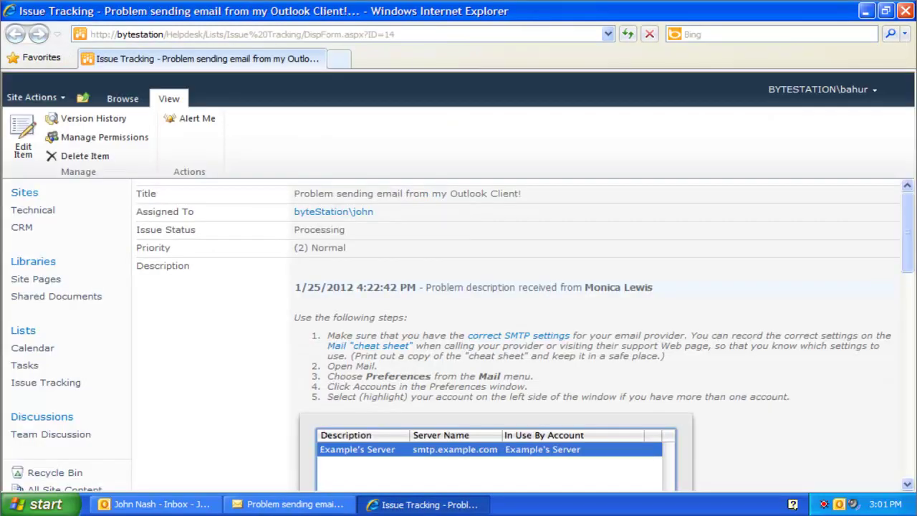
# - Edit the ticket to add "Email settings seem to be wrong. Caller was informed!" above the existing description and save it
pyautogui.click(23, 140)
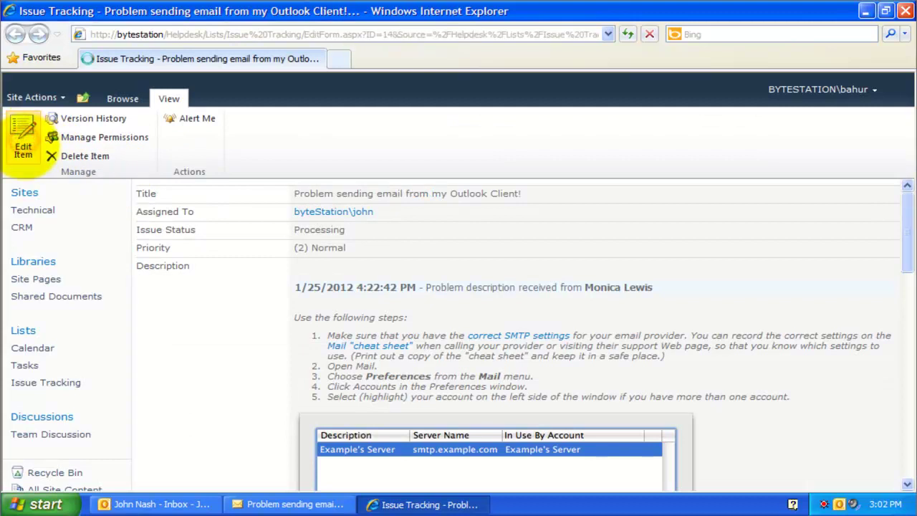
pyautogui.click(579, 326)
pyautogui.press('Return')
pyautogui.press('Return')
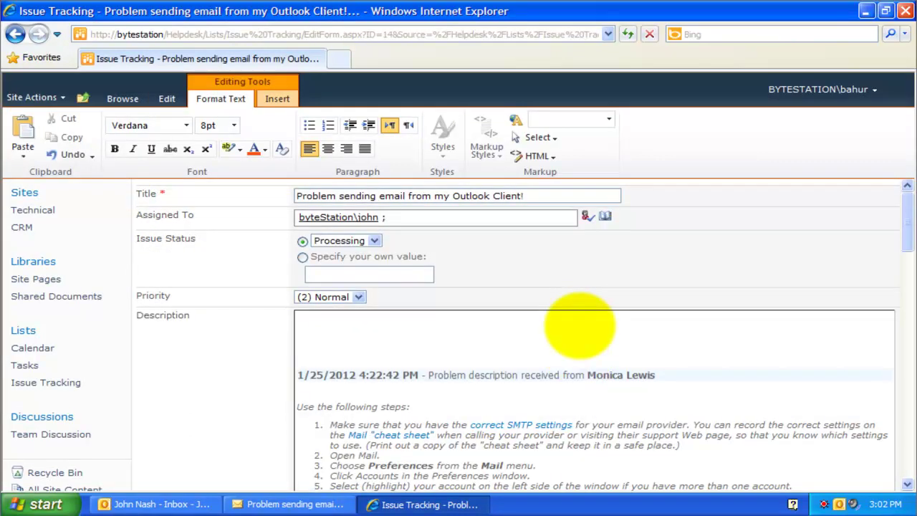
pyautogui.write('Email settings seem to be wrong. Caller was informed!')
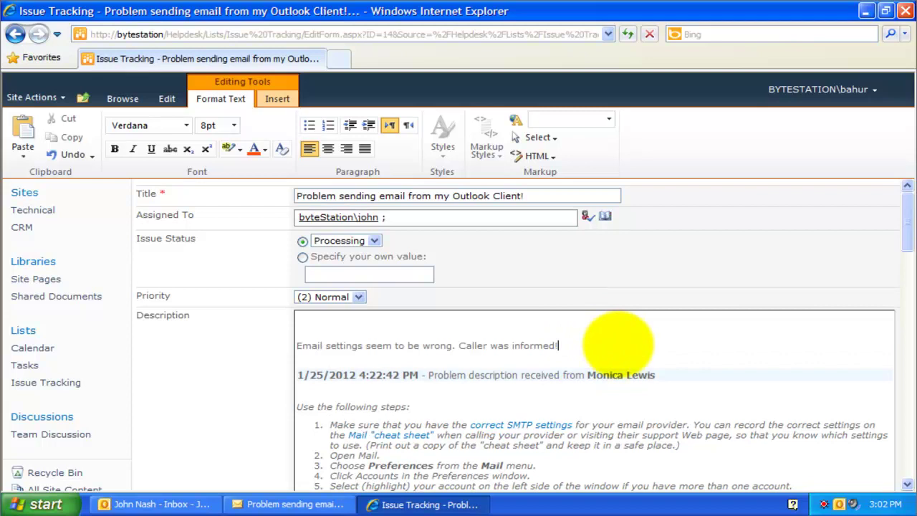
pyautogui.click(620, 322)
pyautogui.click(165, 96)
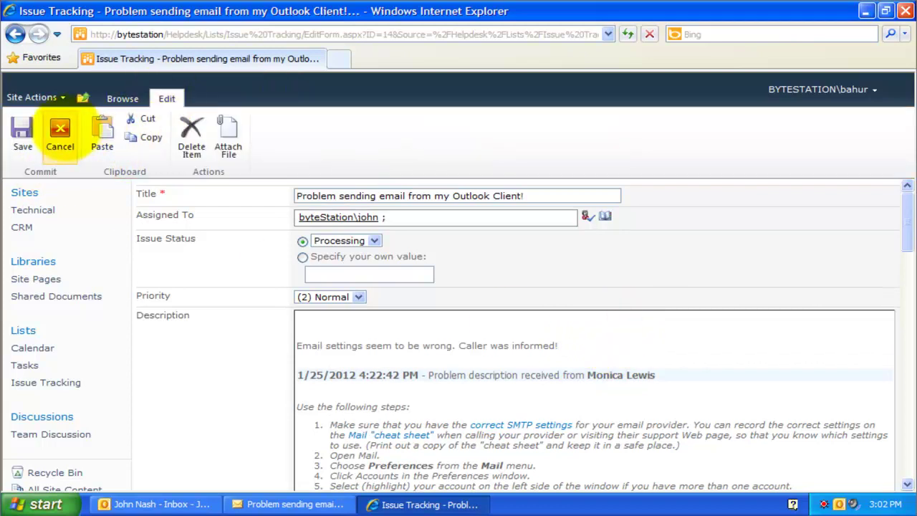
pyautogui.click(23, 130)
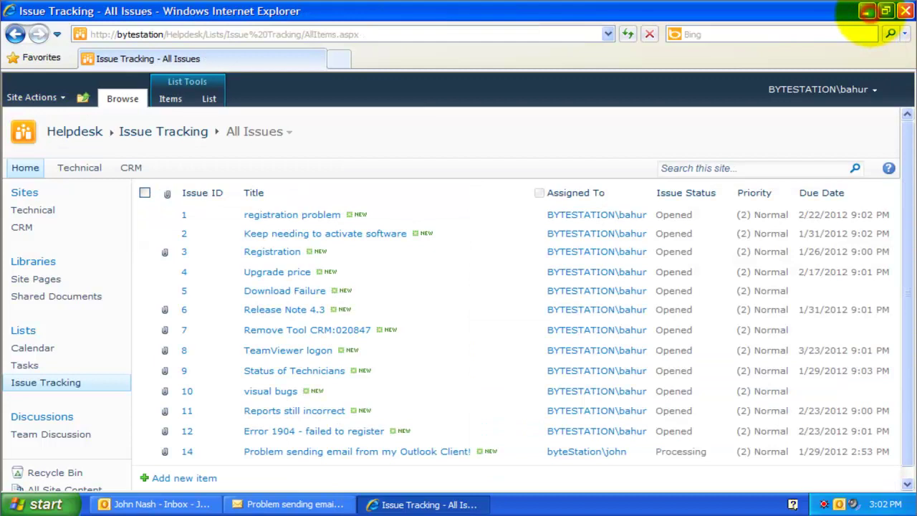
# - Switch back to the HDK-14 email in Outlook and open ticket #14 for commenting and editing
pyautogui.click(866, 11)
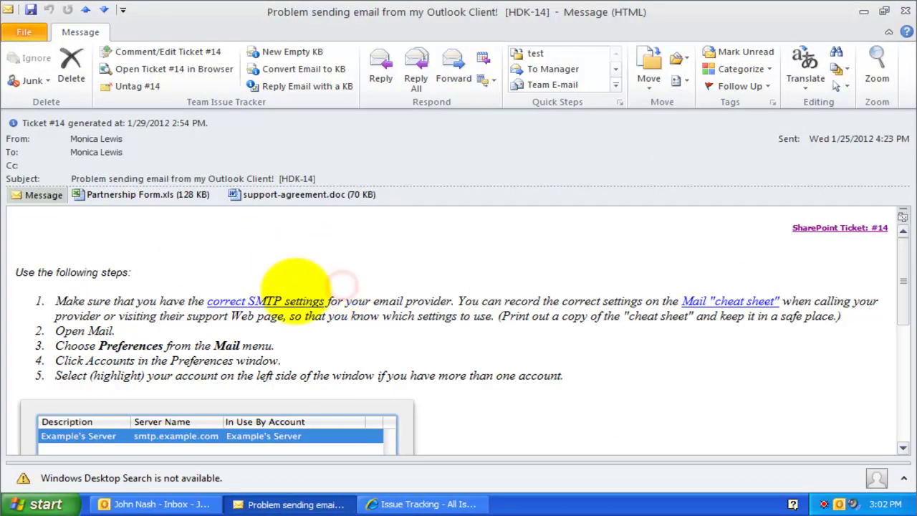
pyautogui.click(563, 231)
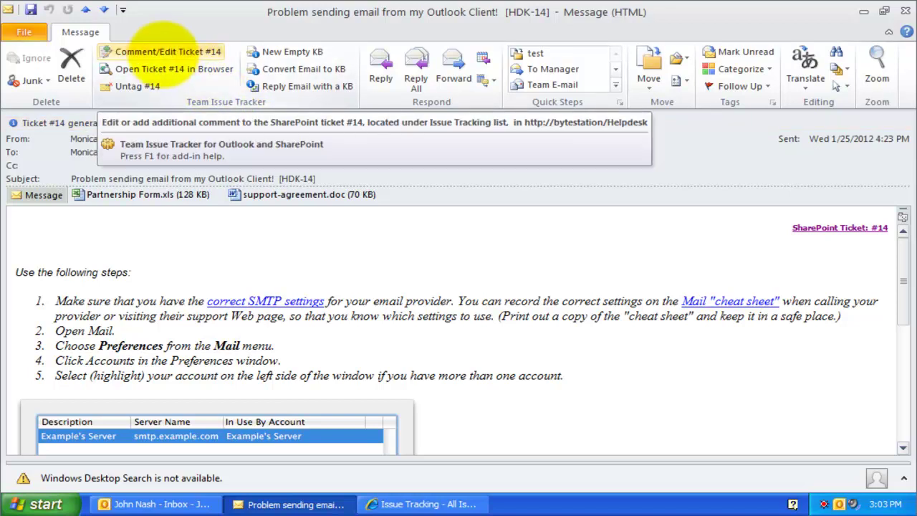
pyautogui.click(162, 50)
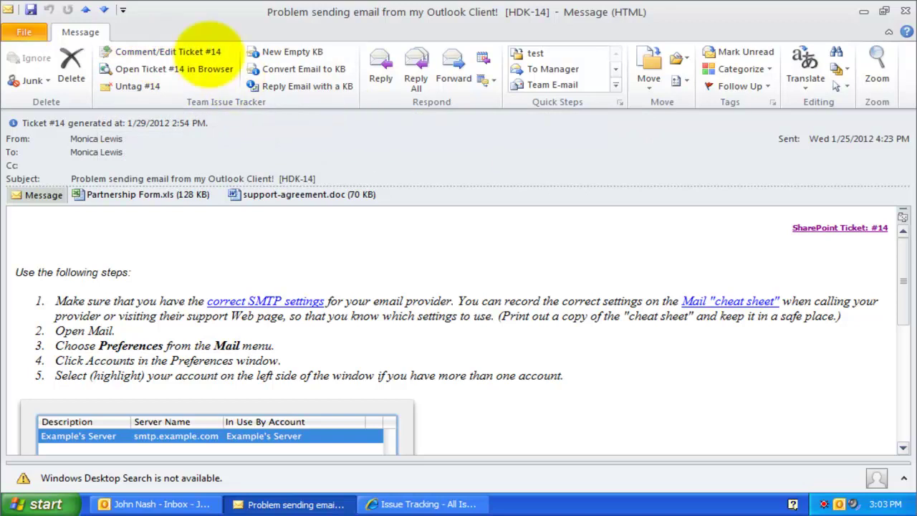
pyautogui.click(162, 50)
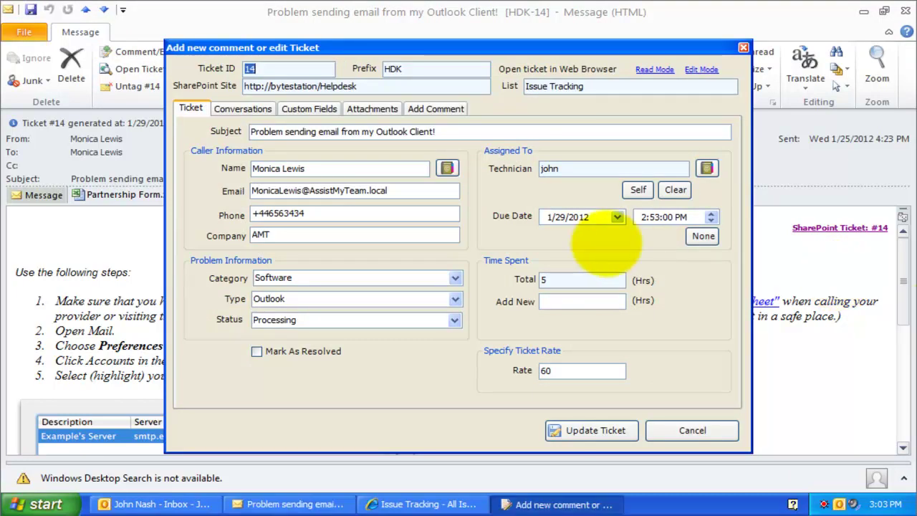
# - Add 2 hours of new time spent to the ticket and set its due date to 1/31/2012
pyautogui.click(584, 300)
pyautogui.write('2')
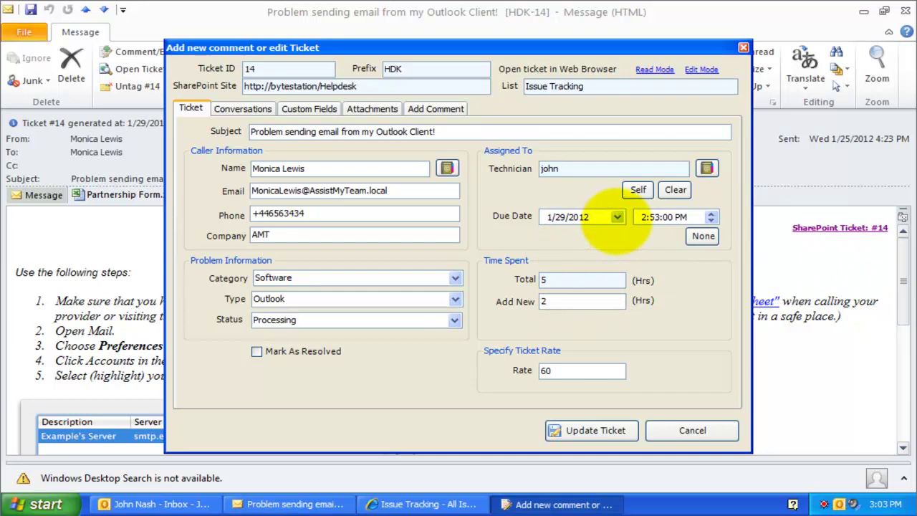
pyautogui.click(617, 216)
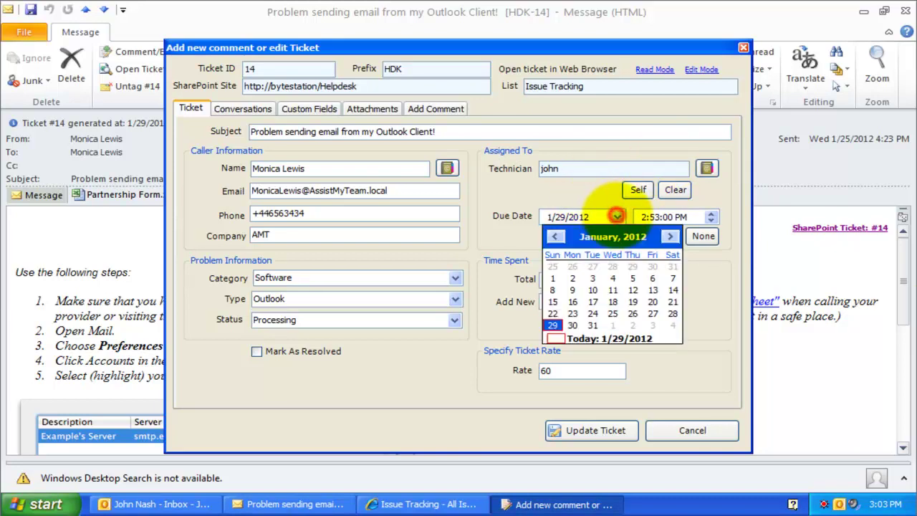
pyautogui.click(593, 326)
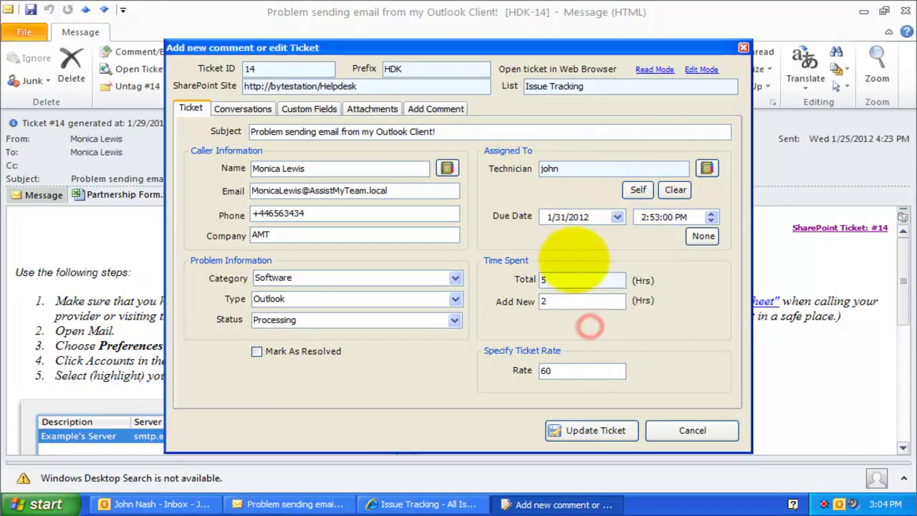
# - Add the ticket comment "Had contacted Caller on the issue. The solution presented seems to have worked for him."
pyautogui.click(430, 109)
pyautogui.click(390, 162)
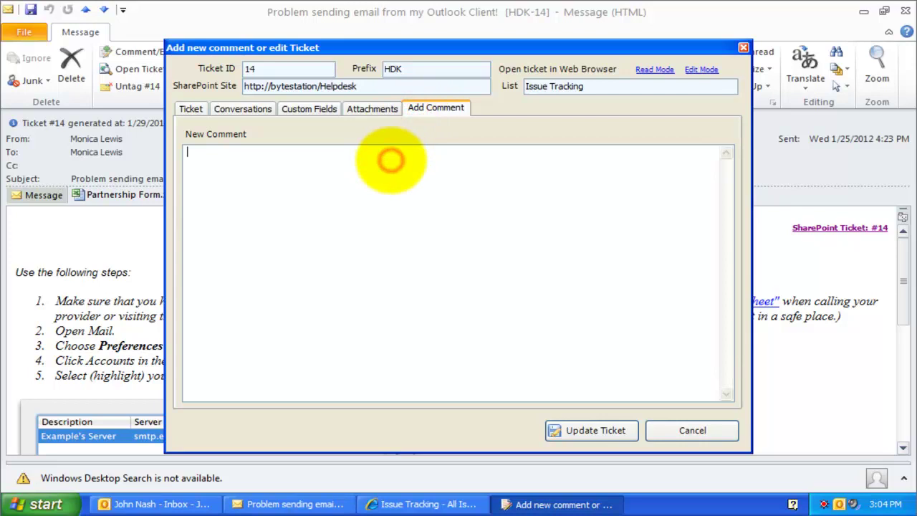
pyautogui.write('Had contacted Caller on the issue. The solution presented seems to have worked for him.')
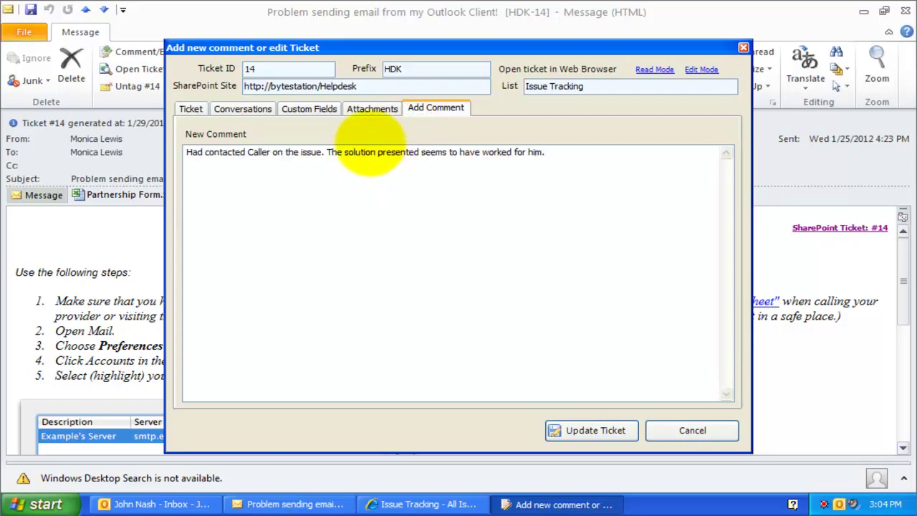
# - Check the ticket's attachments and set the Delivery Date custom field to February 2, 2012
pyautogui.click(374, 105)
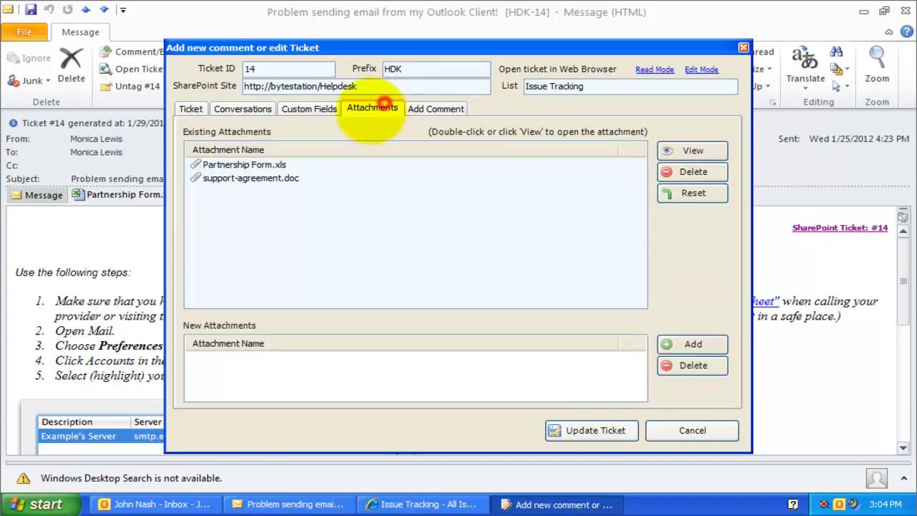
pyautogui.click(309, 109)
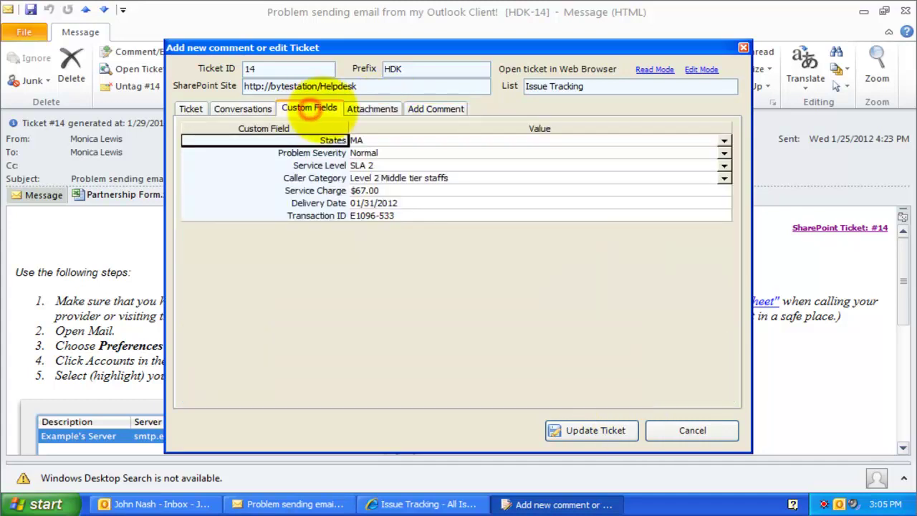
pyautogui.click(414, 203)
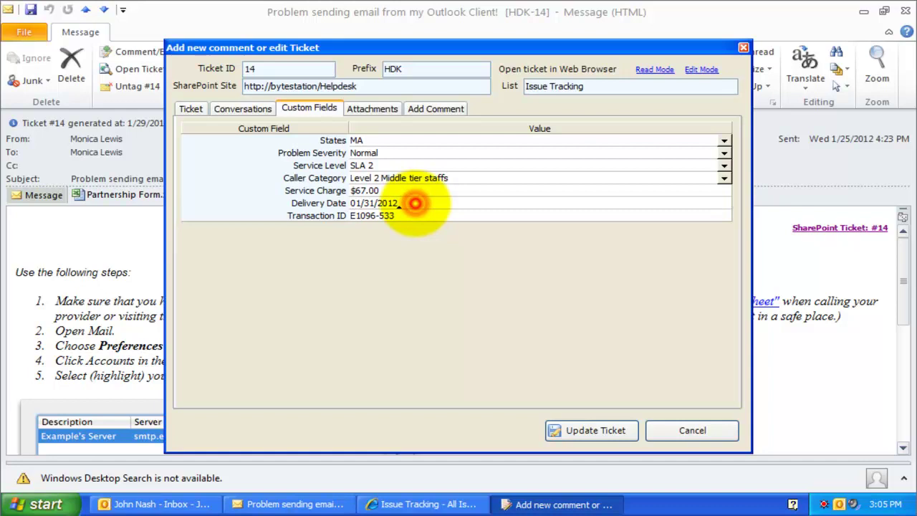
pyautogui.click(415, 203)
pyautogui.click(471, 190)
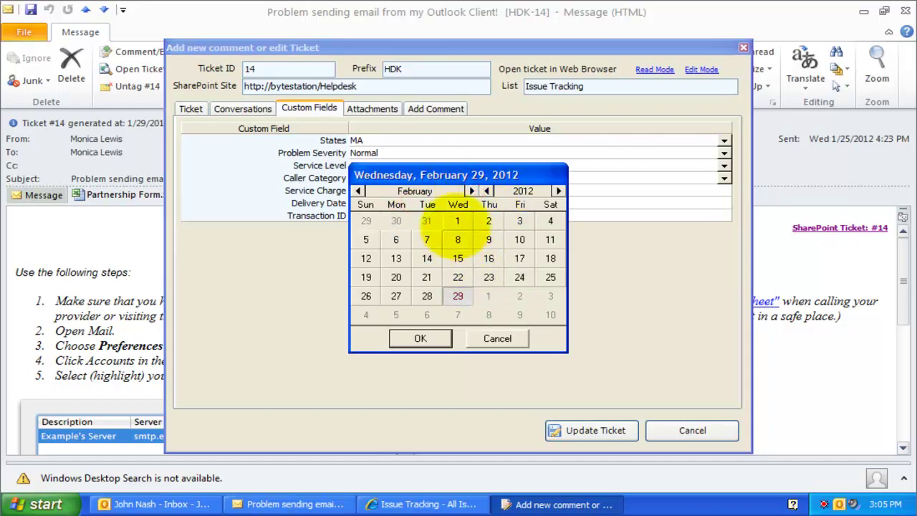
pyautogui.click(484, 221)
# - Review the ticket's conversations and update the ticket with Mark As Resolved enabled
pyautogui.click(242, 109)
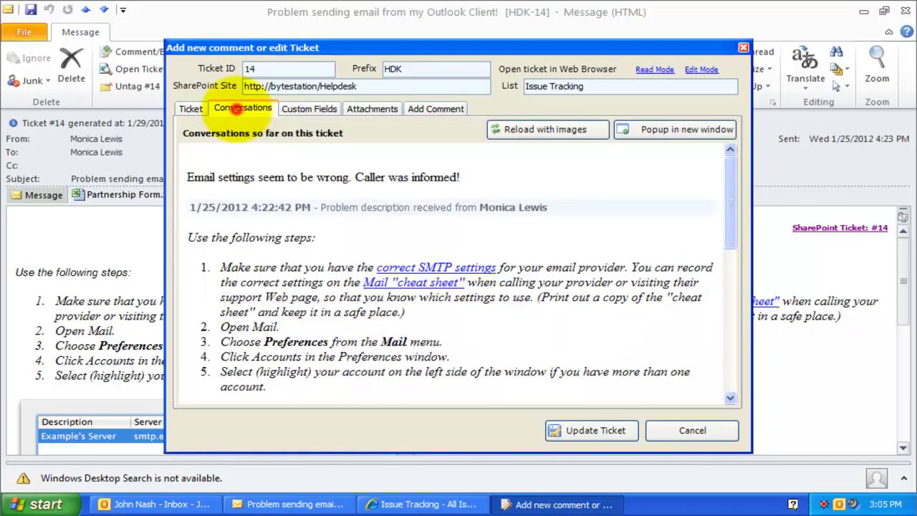
pyautogui.moveTo(730, 156); pyautogui.dragTo(721, 126)
pyautogui.click(191, 109)
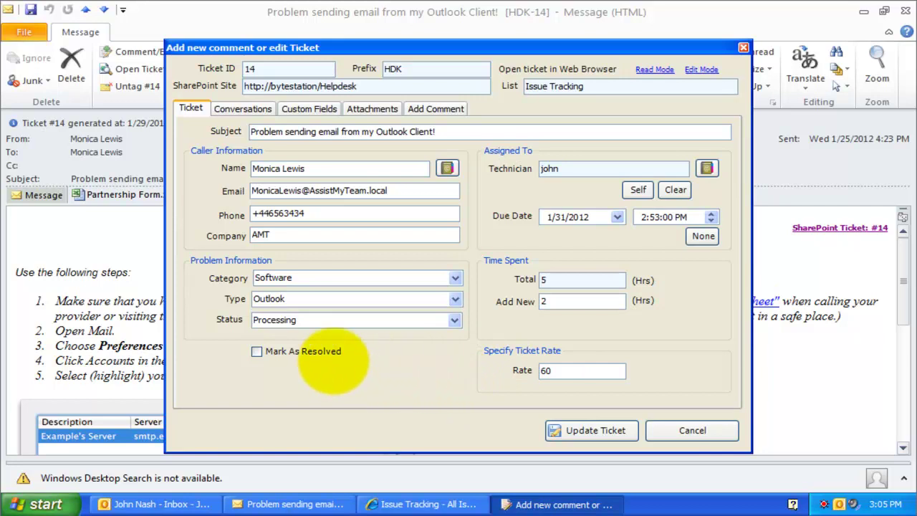
pyautogui.click(316, 353)
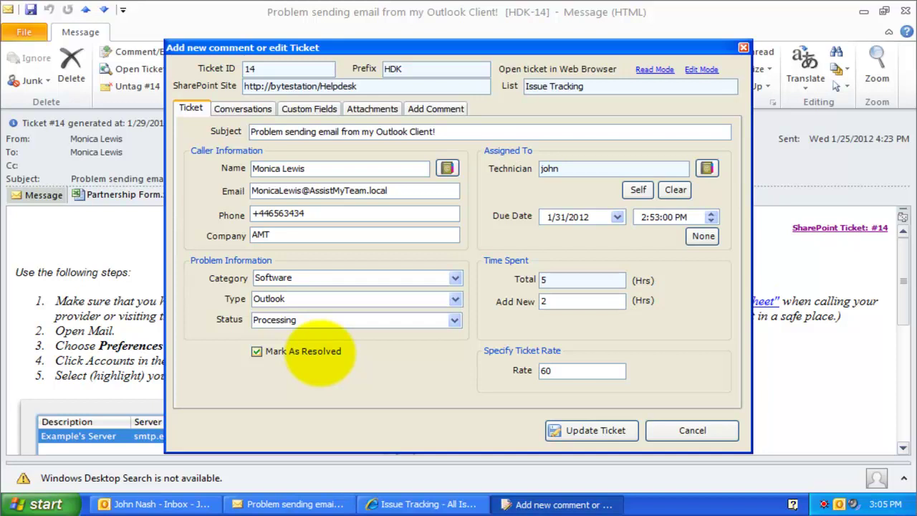
pyautogui.click(573, 430)
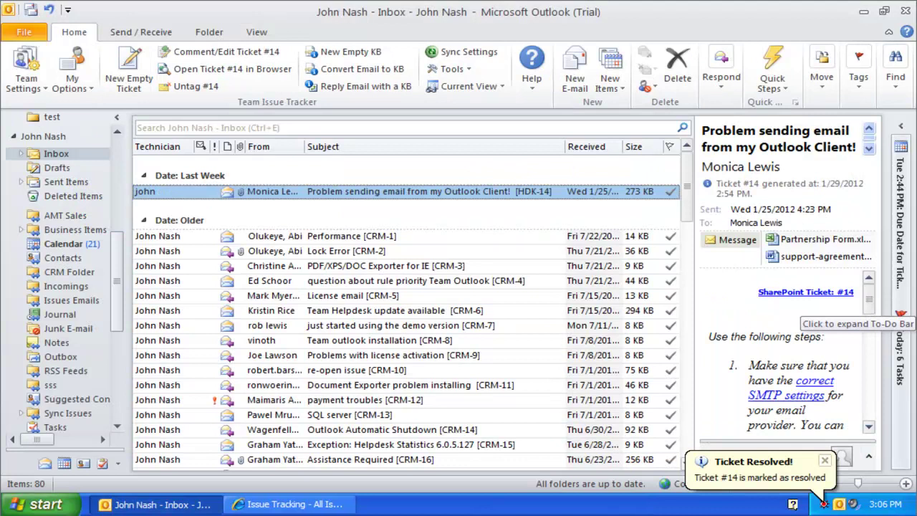
# - Open the "Notification: Ticket Resolution [HDK-14]" email in the caller's Outlook inbox and read its resolution message
pyautogui.click(286, 503)
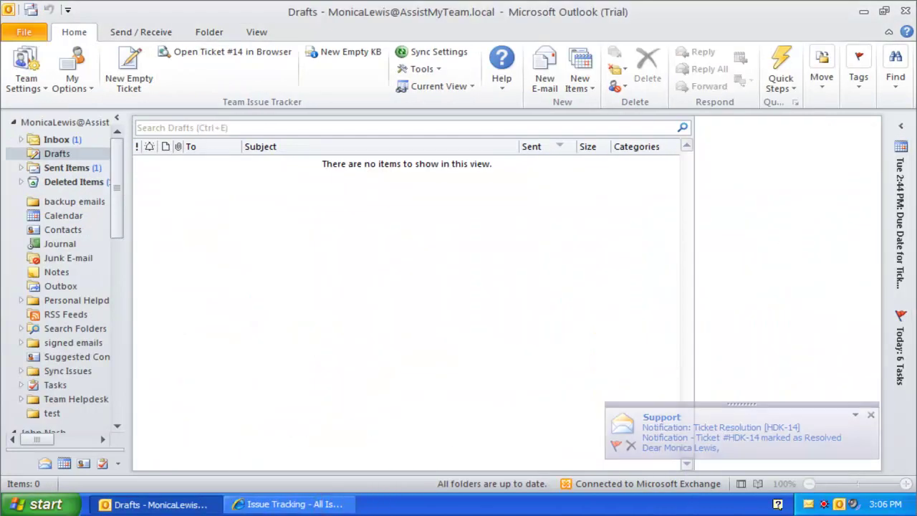
pyautogui.click(63, 139)
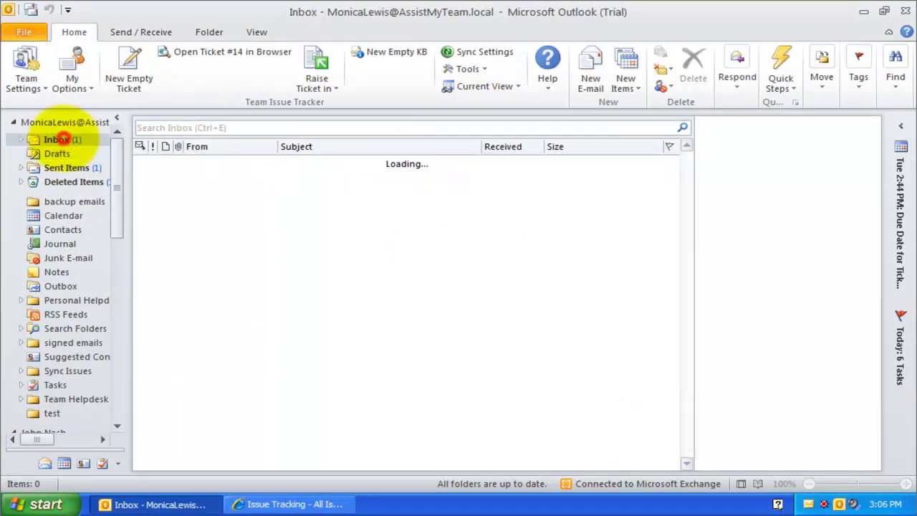
pyautogui.click(348, 191)
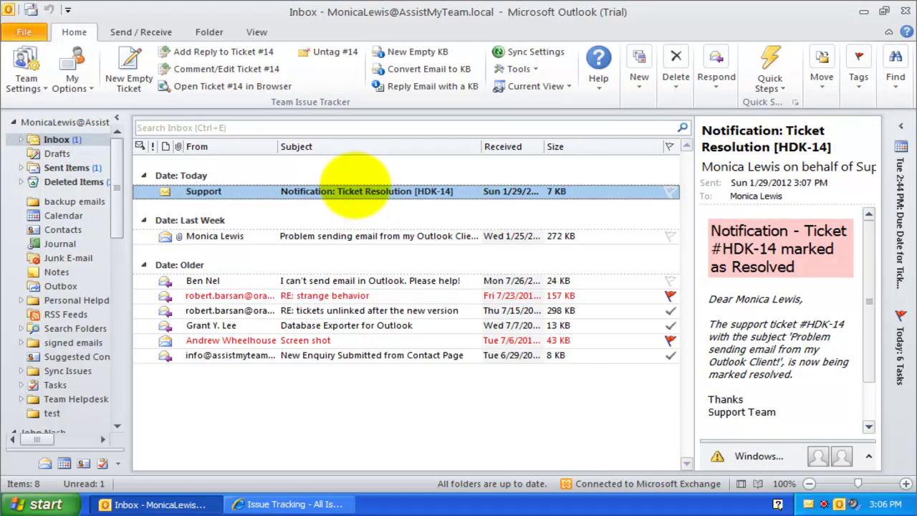
pyautogui.doubleClick(350, 189)
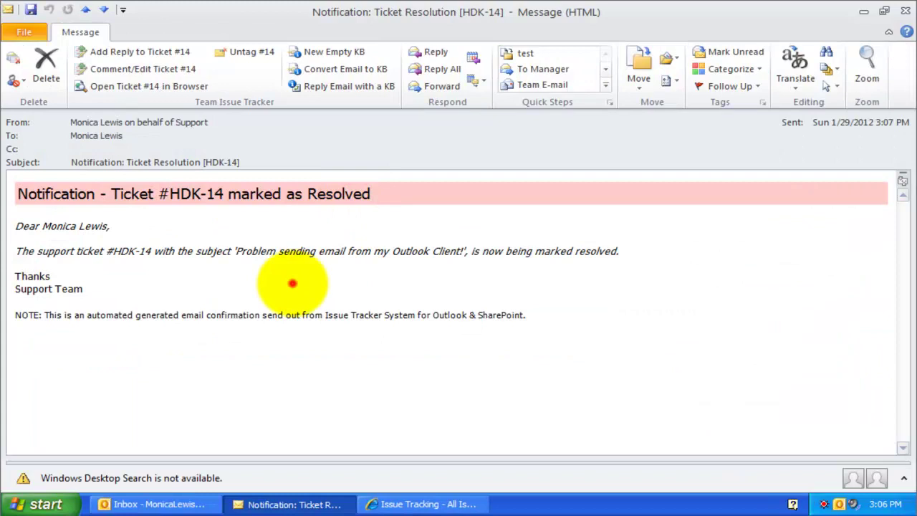
pyautogui.moveTo(137, 251); pyautogui.dragTo(574, 250)
# - Switch to the SharePoint Issue Tracking list, examine ticket 14's status and notification entries, and close its details
pyautogui.click(453, 504)
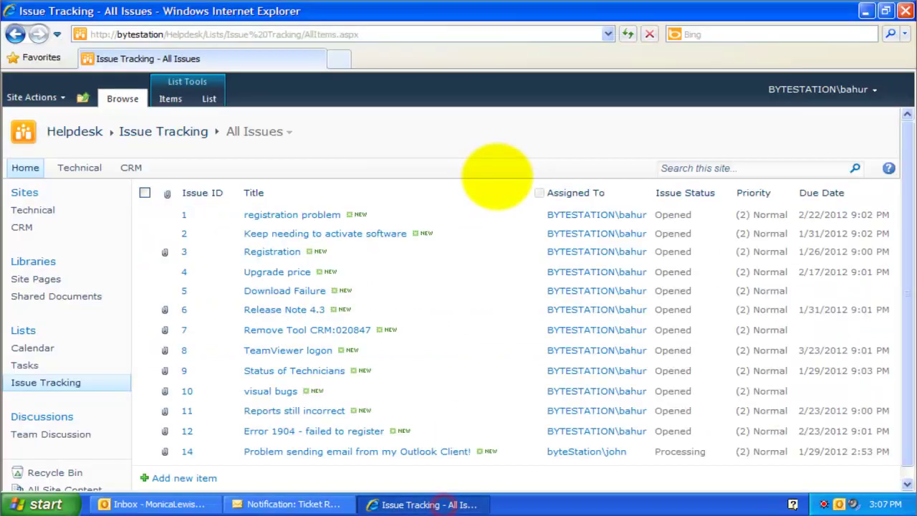
pyautogui.click(371, 451)
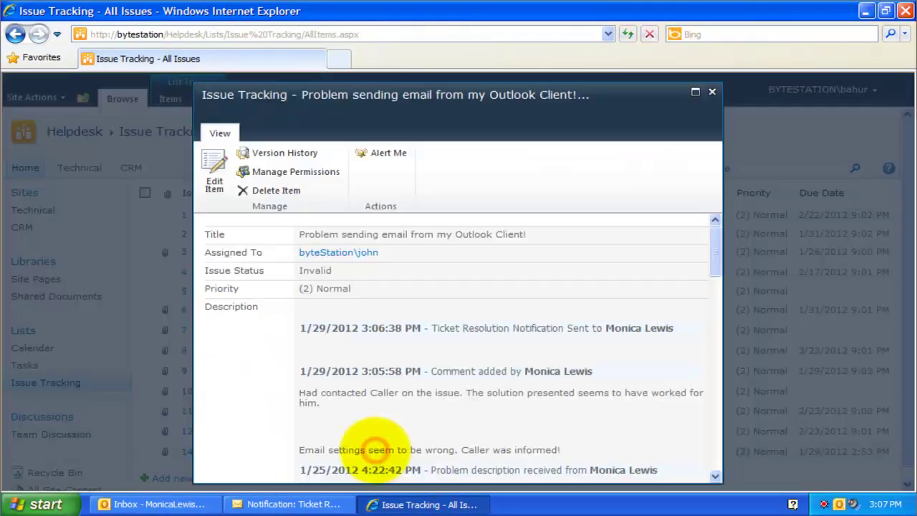
pyautogui.moveTo(589, 342); pyautogui.dragTo(331, 329)
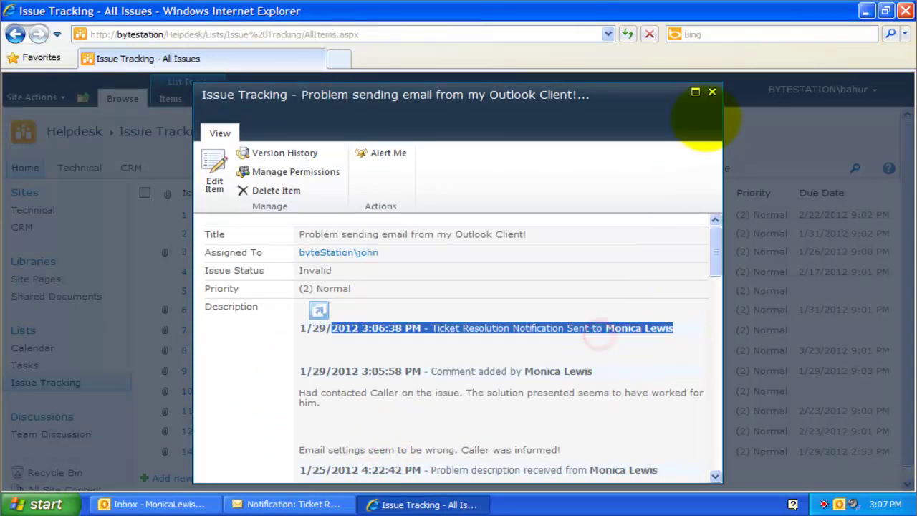
pyautogui.click(712, 93)
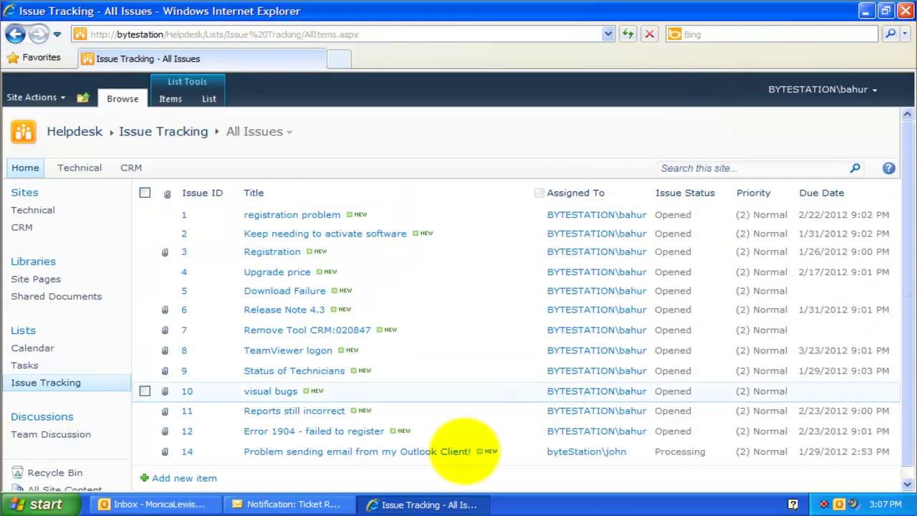
# - Reopen ticket 14 by clearing Mark As Resolved, add 1 hour of time spent, and update the ticket
pyautogui.click(310, 504)
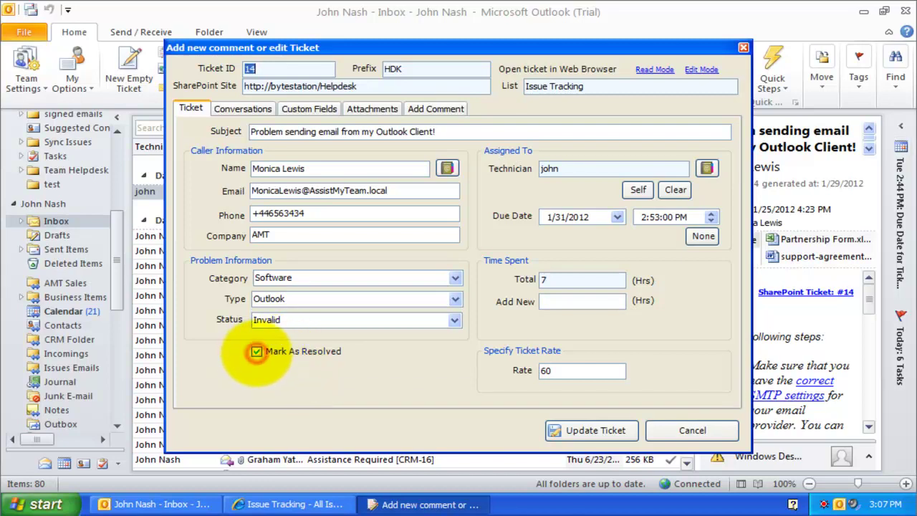
pyautogui.click(257, 351)
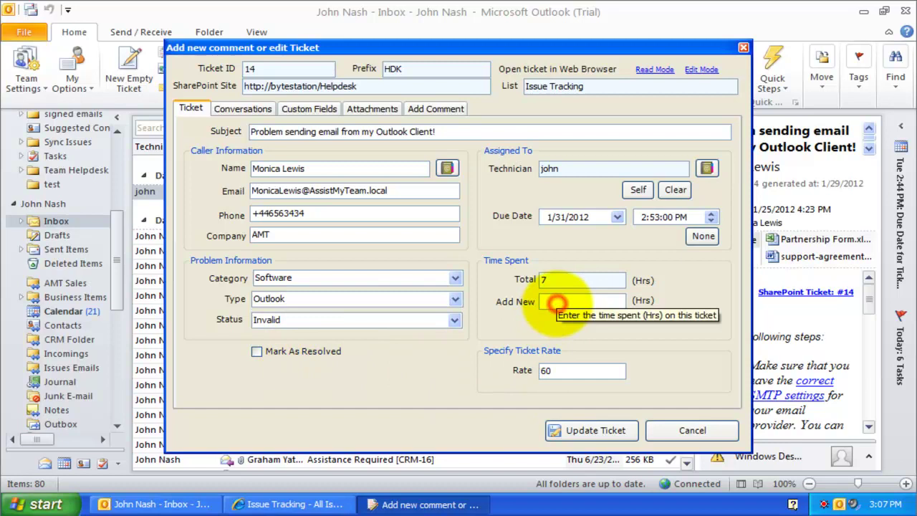
pyautogui.click(573, 300)
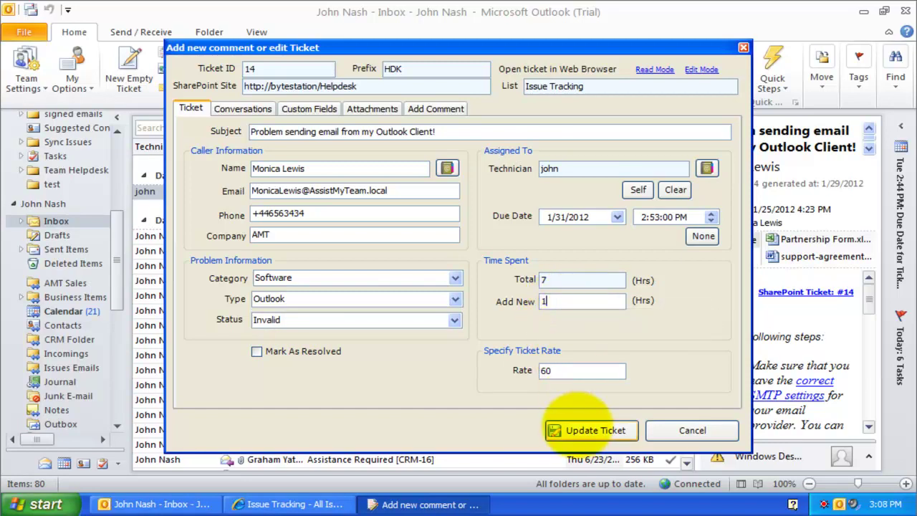
pyautogui.click(579, 430)
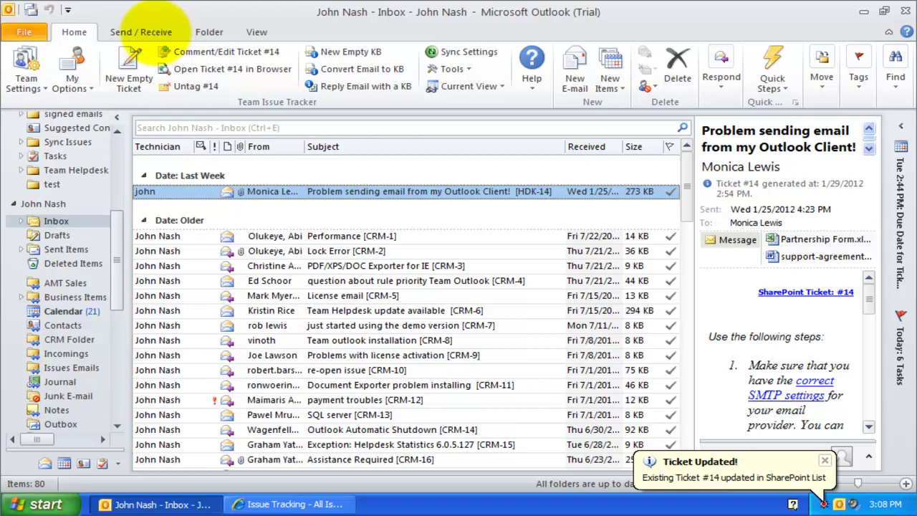
# - Send and receive mail for all folders in the technician's mailbox and switch to the caller's Inbox
pyautogui.click(156, 32)
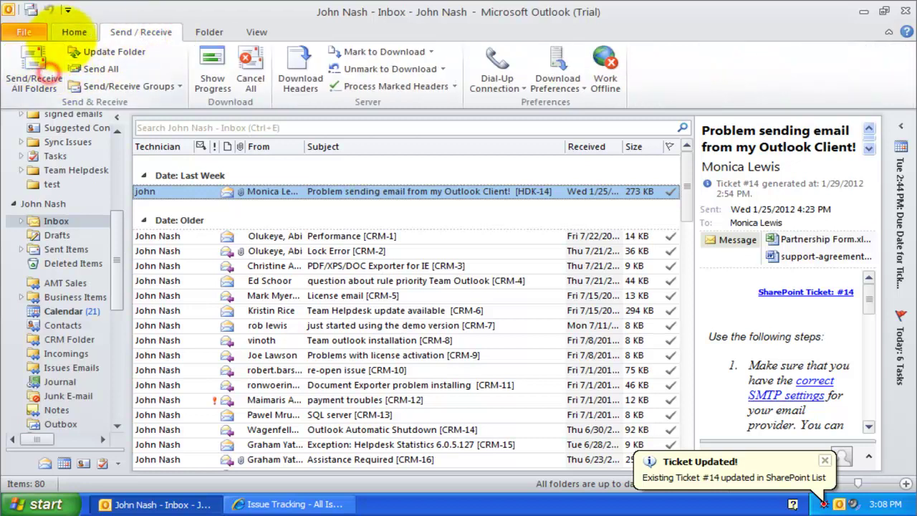
pyautogui.click(66, 35)
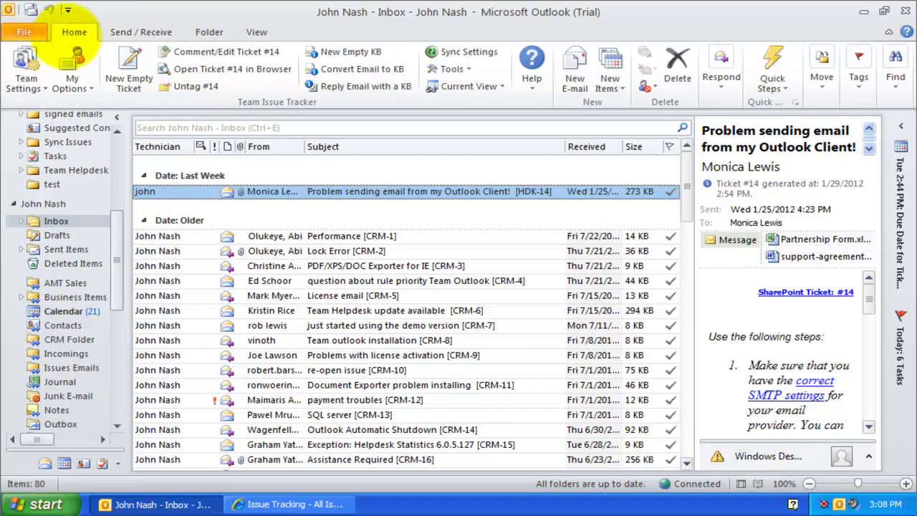
pyautogui.scroll(5, 79, 171)
pyautogui.click(56, 139)
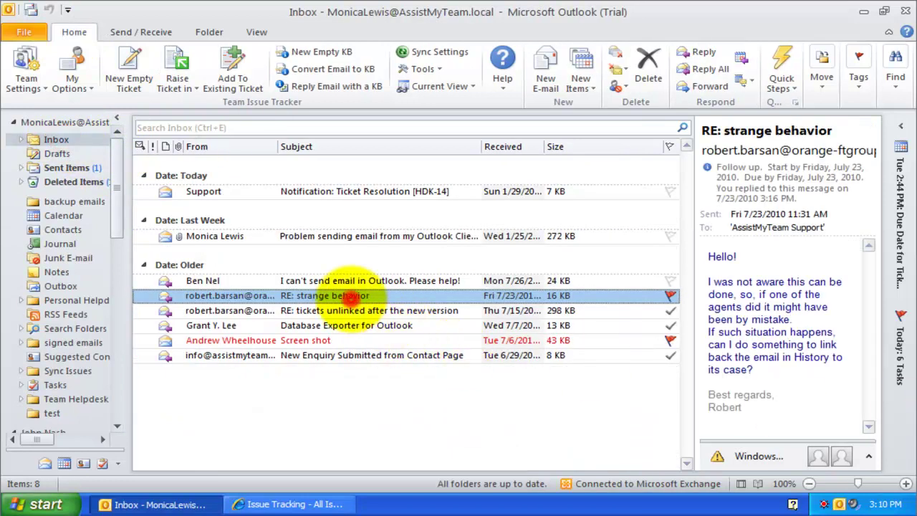
pyautogui.doubleClick(350, 297)
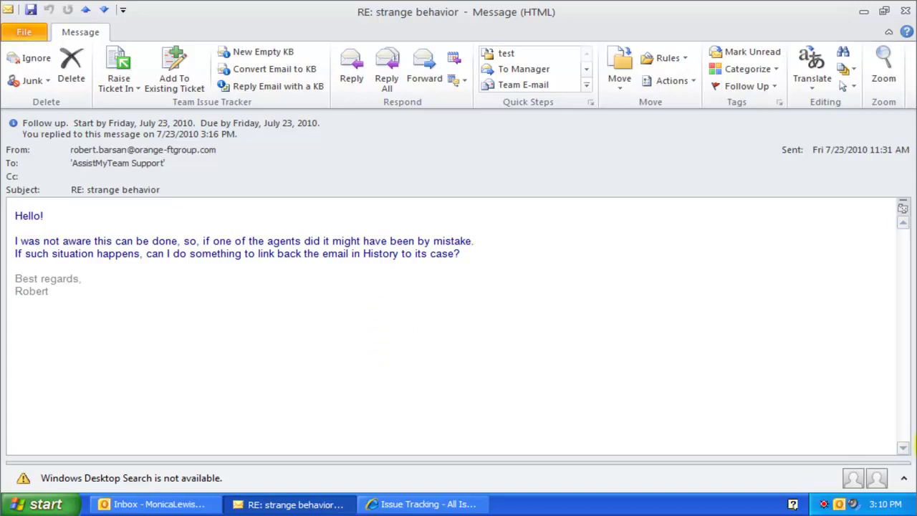
pyautogui.click(182, 189)
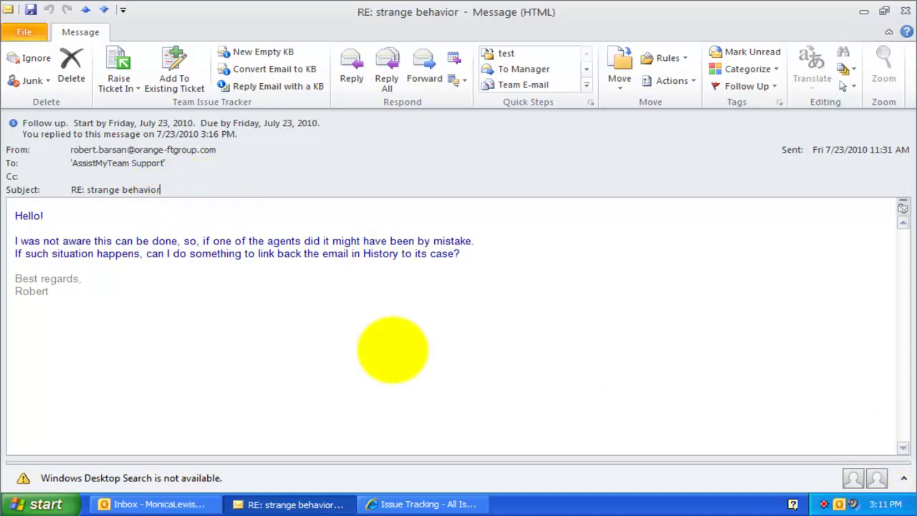
pyautogui.click(250, 271)
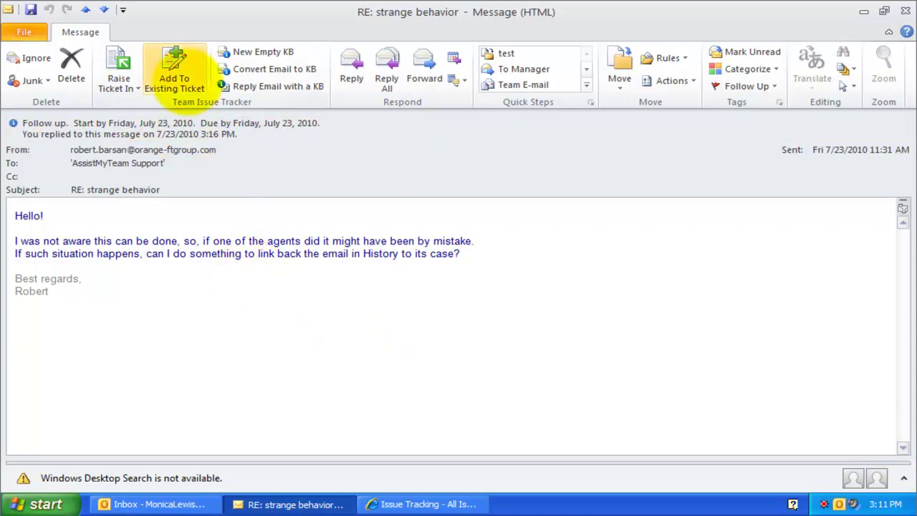
pyautogui.click(174, 71)
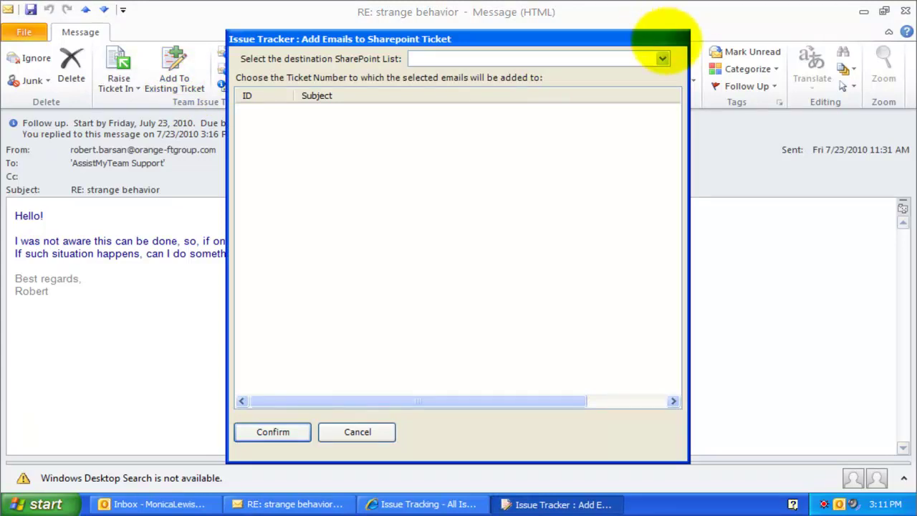
pyautogui.click(662, 58)
pyautogui.click(605, 93)
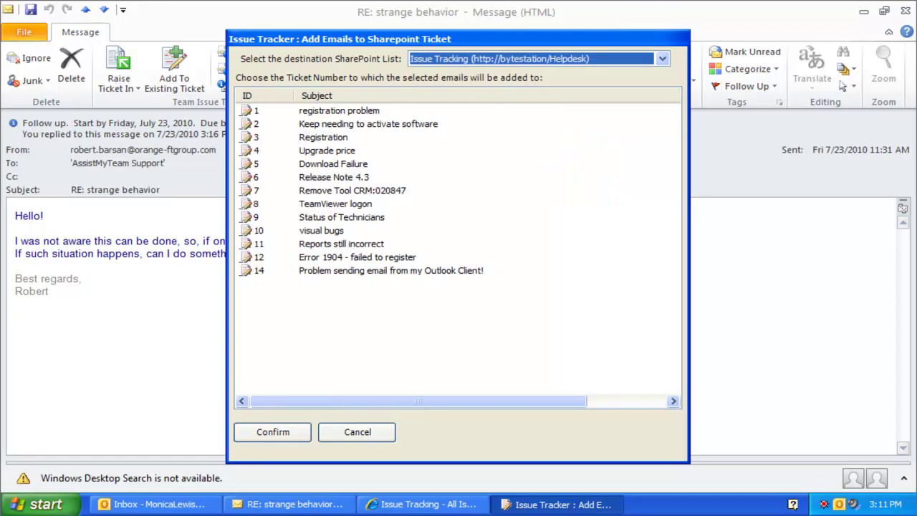
pyautogui.click(397, 271)
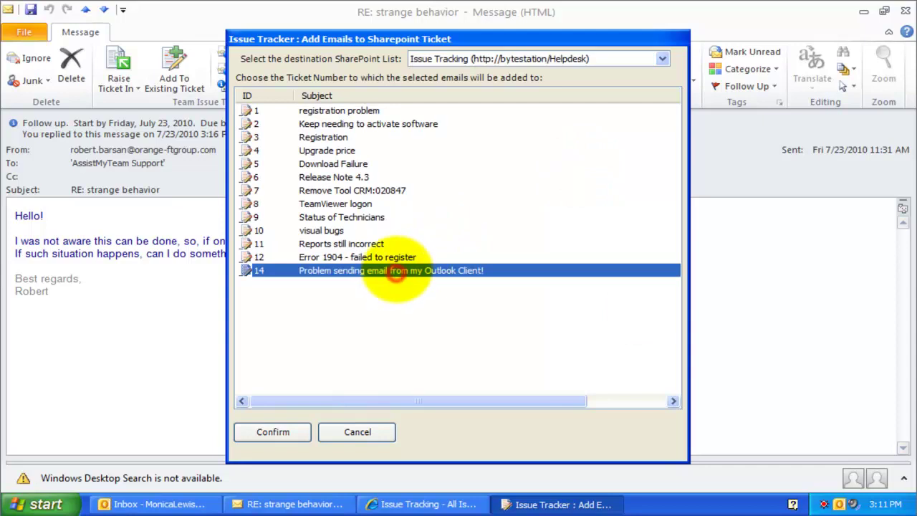
pyautogui.click(273, 432)
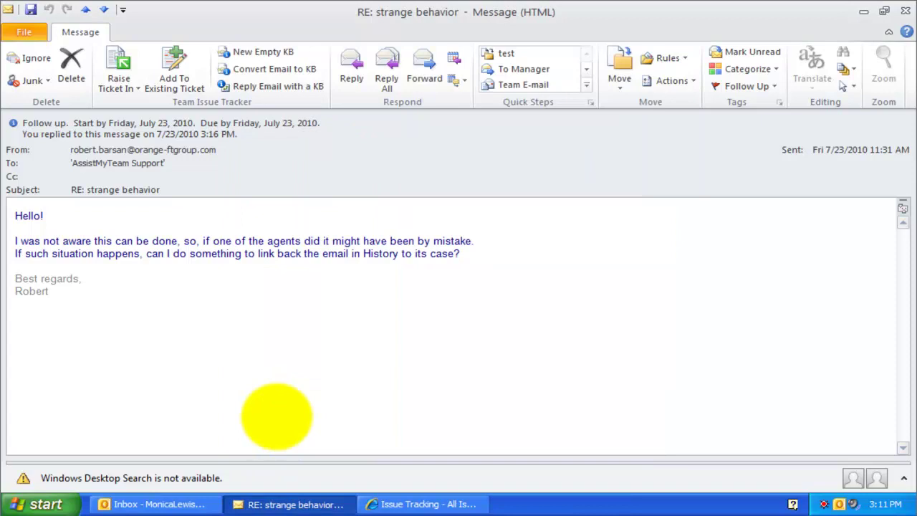
# - Examine ticket 14 in SharePoint for the added email's text in its description and the .msg file among its attachments
pyautogui.click(853, 219)
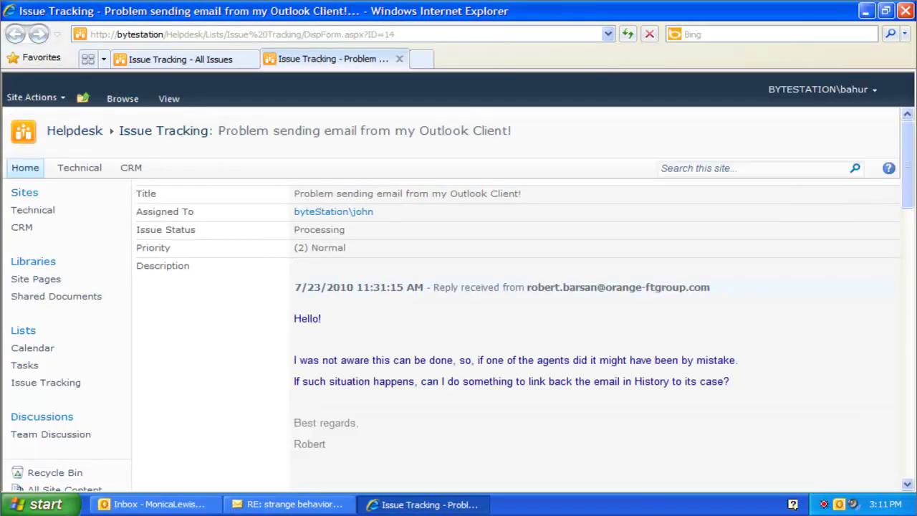
pyautogui.moveTo(429, 360); pyautogui.dragTo(471, 361)
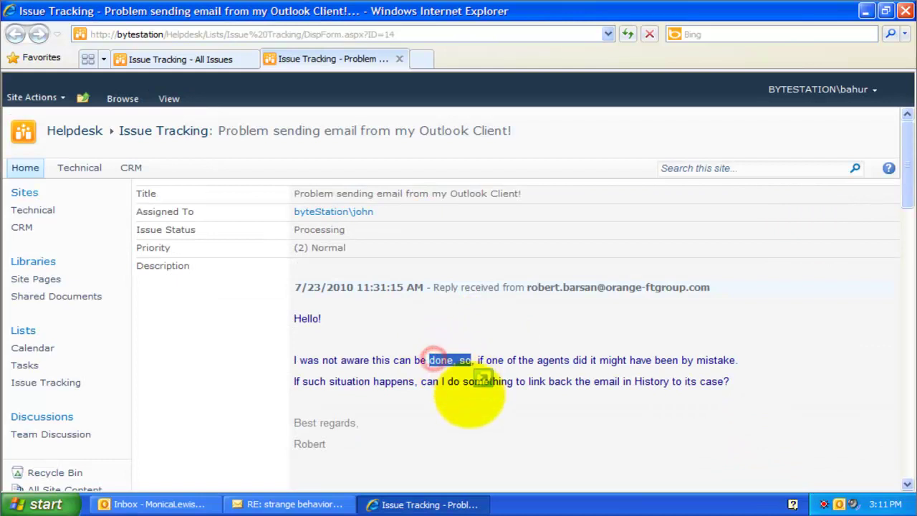
pyautogui.scroll(-3, 469, 396)
pyautogui.moveTo(410, 285); pyautogui.dragTo(266, 215)
pyautogui.scroll(-3, 266, 260)
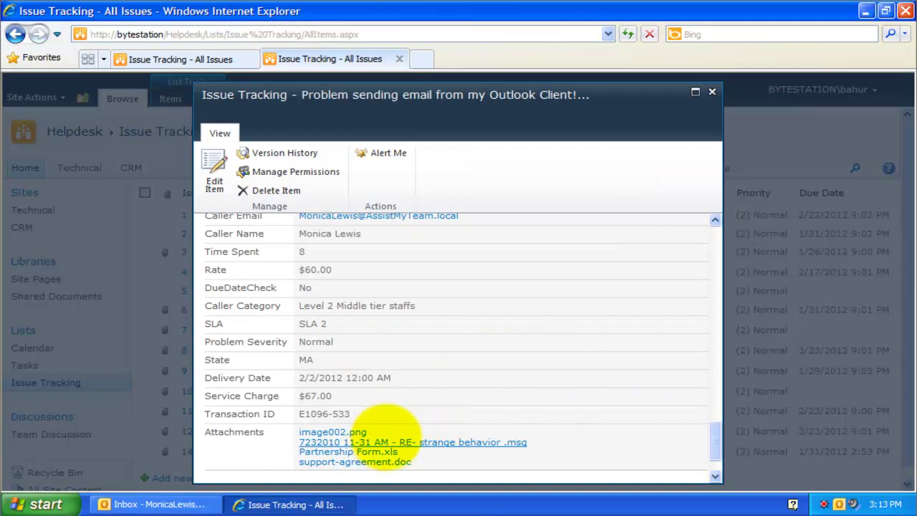
pyautogui.click(438, 442)
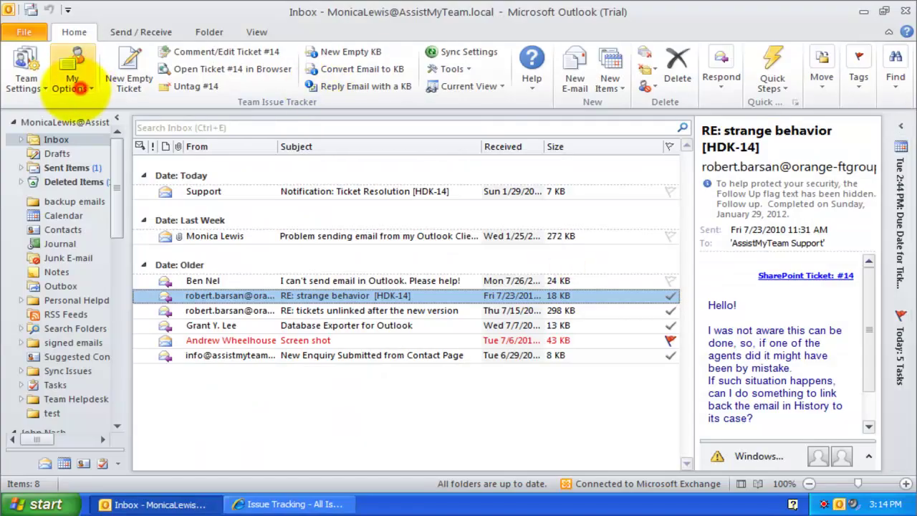
# - Open My Tickets in Outlook, review the available SharePoint ticket lists, and set the list filter to All
pyautogui.click(71, 83)
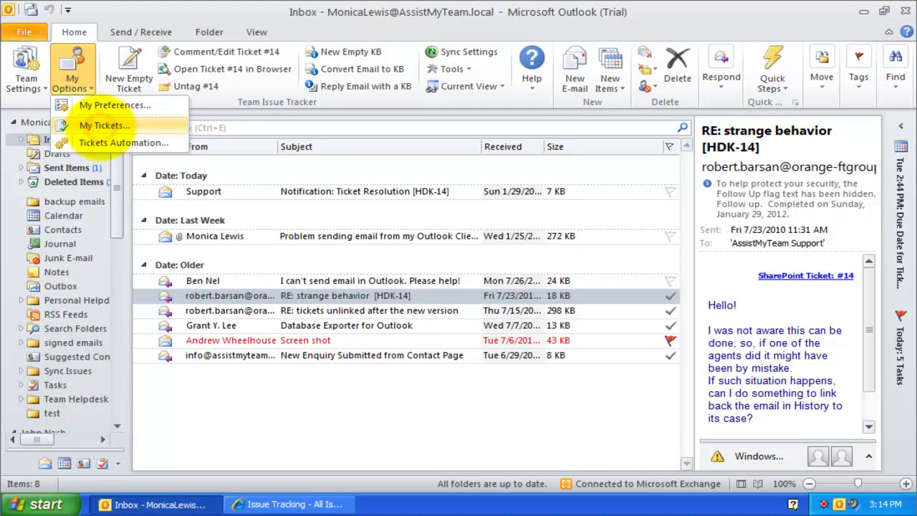
pyautogui.click(70, 125)
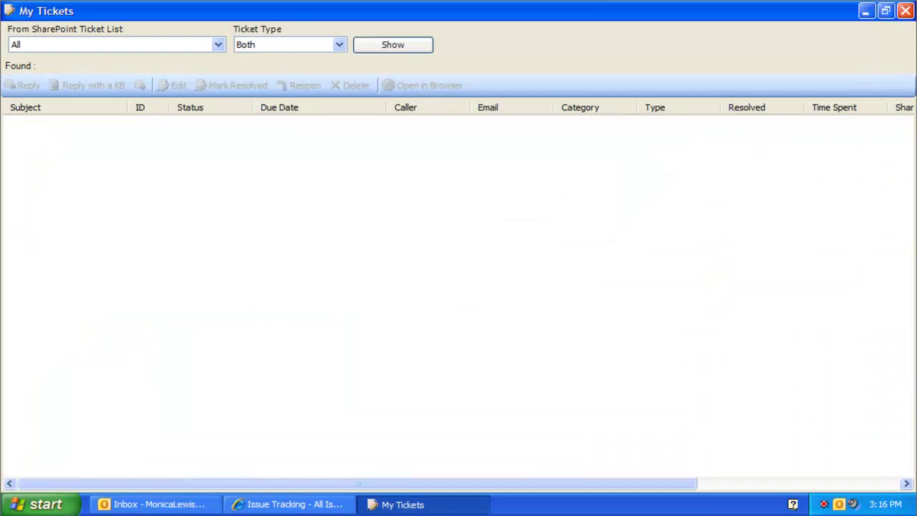
pyautogui.click(219, 44)
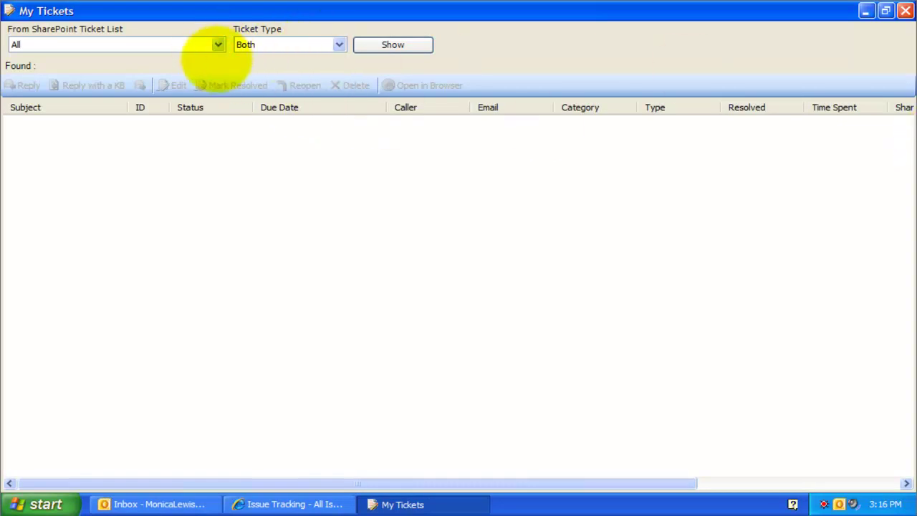
pyautogui.click(216, 45)
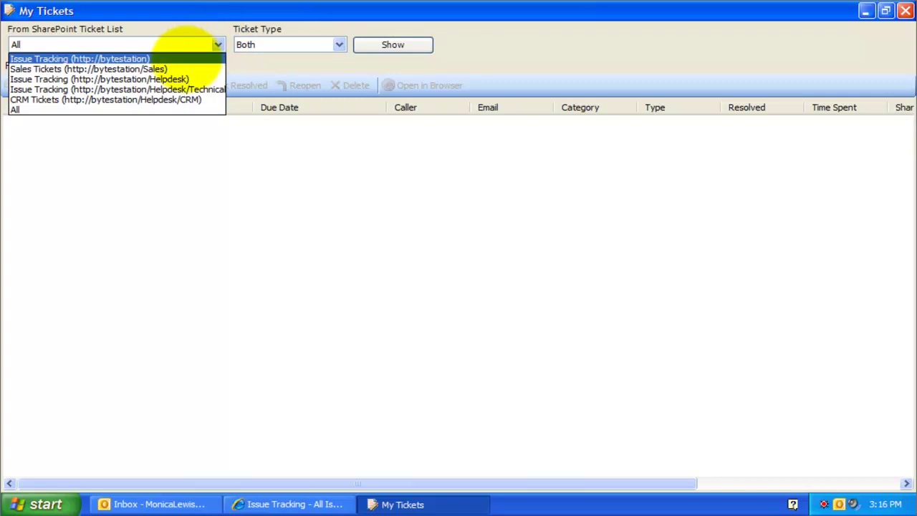
pyautogui.click(184, 58)
pyautogui.click(216, 44)
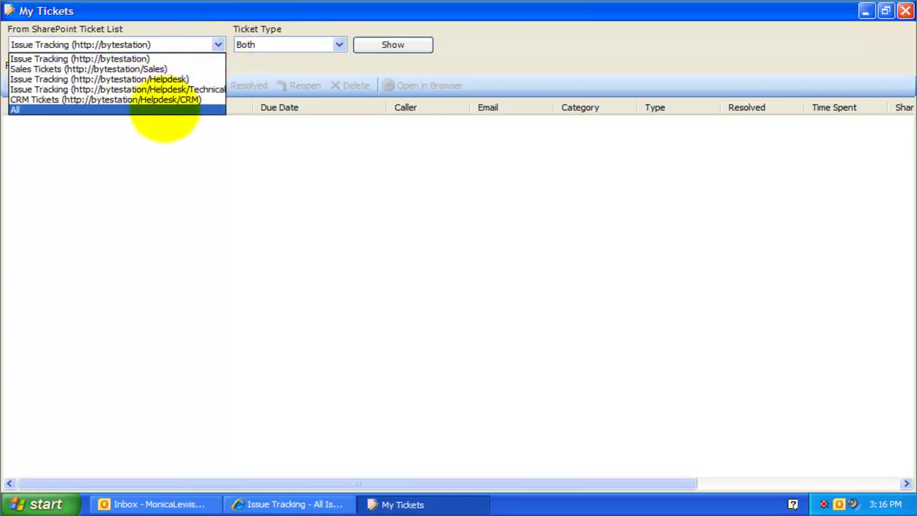
pyautogui.click(164, 109)
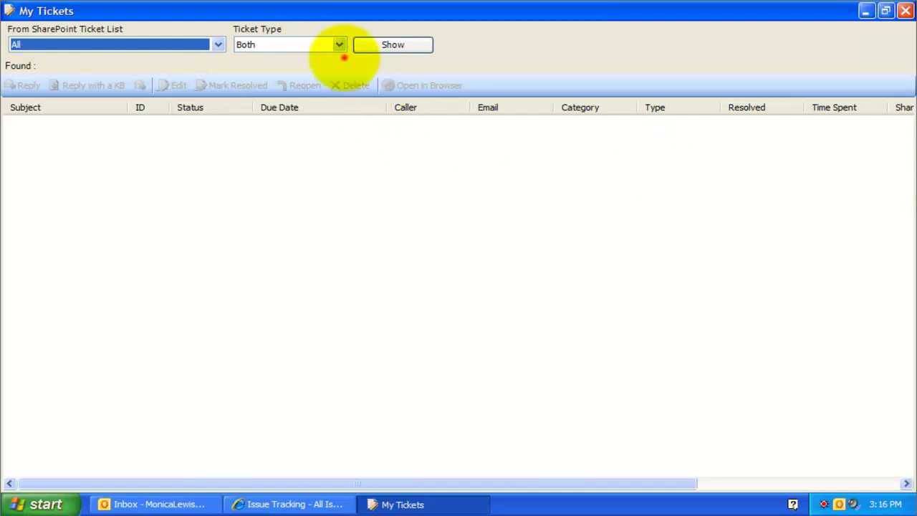
# - Try the Ongoing and Resolved ticket types, set the type to Both, and show the matching tickets
pyautogui.click(341, 50)
pyautogui.click(330, 57)
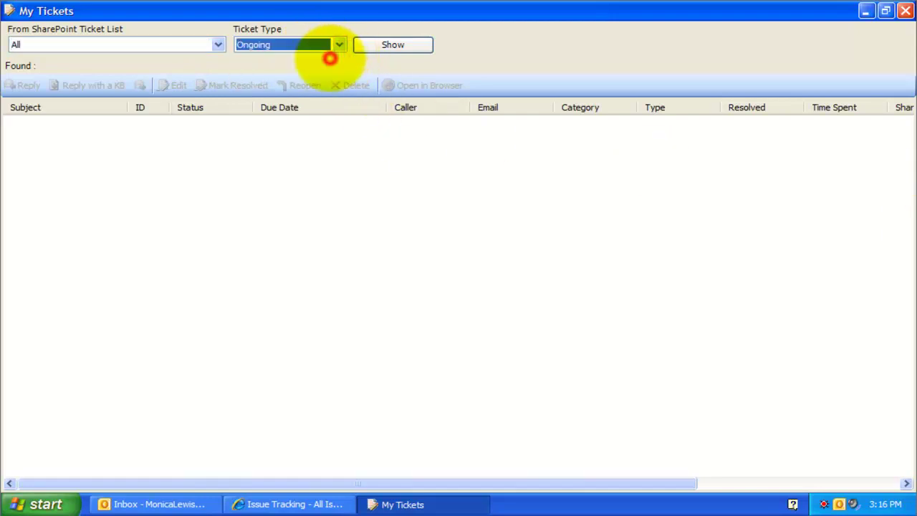
pyautogui.click(339, 45)
pyautogui.click(318, 69)
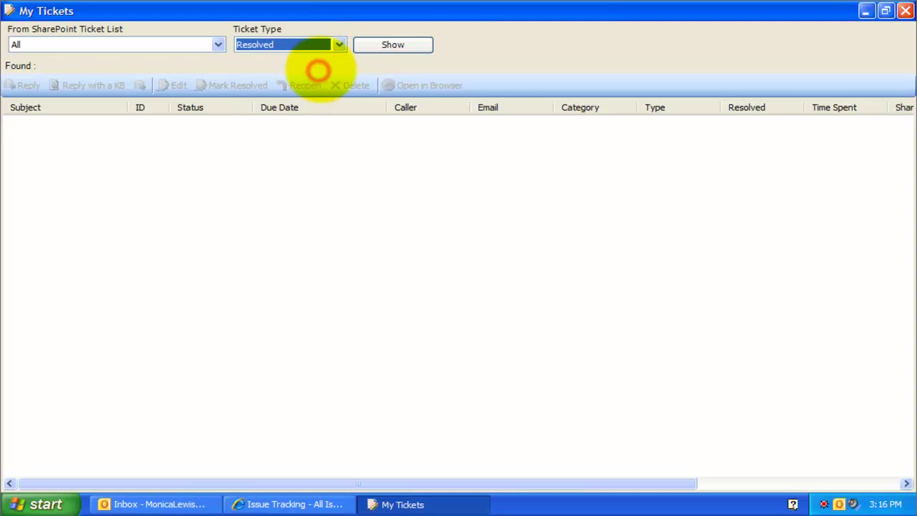
pyautogui.click(338, 45)
pyautogui.click(311, 77)
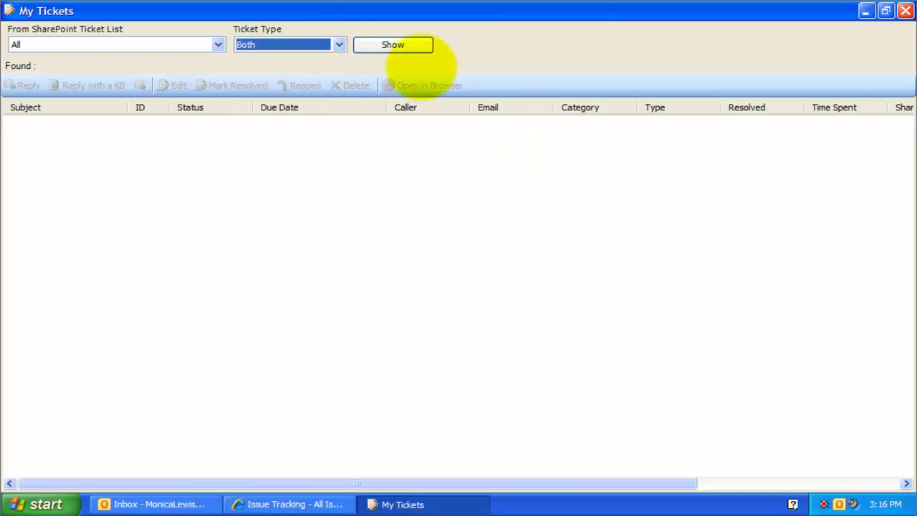
pyautogui.click(407, 44)
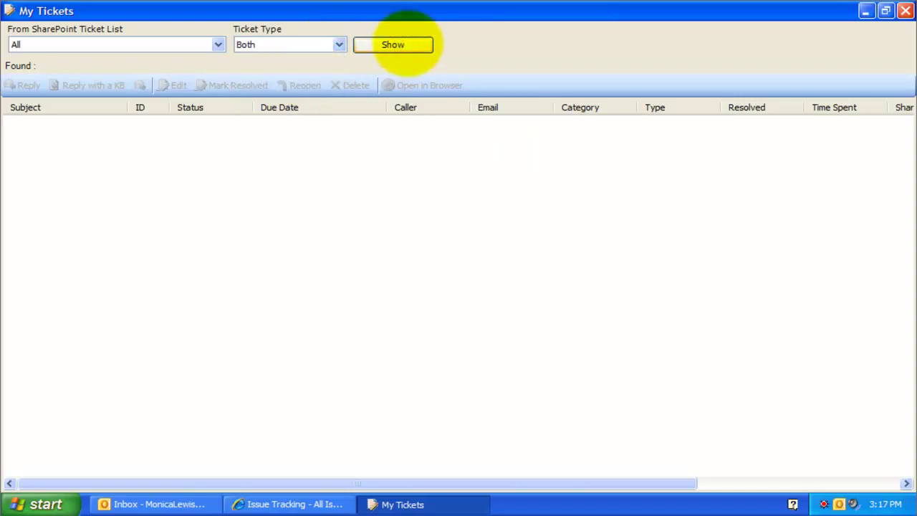
pyautogui.click(83, 66)
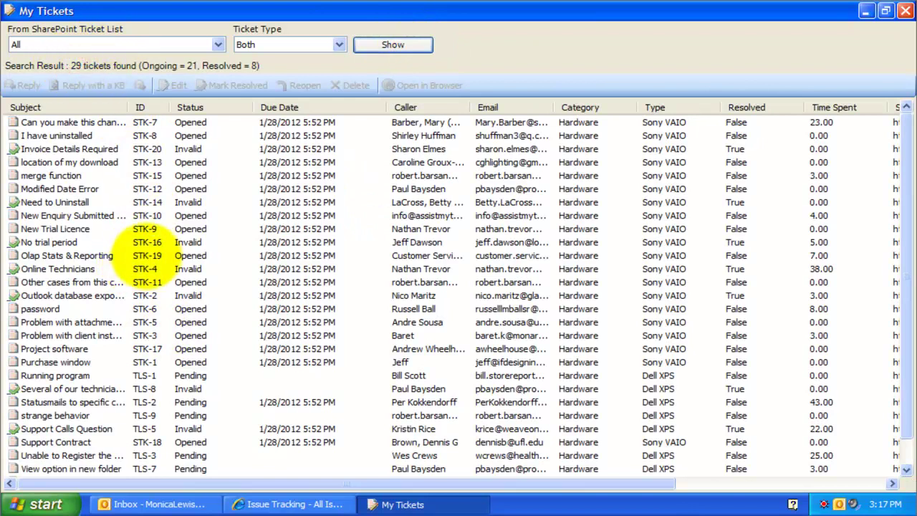
# - Check the available actions on several listed tickets, select "New Trial Licence" (STK-9), and start a reply to it
pyautogui.click(146, 255)
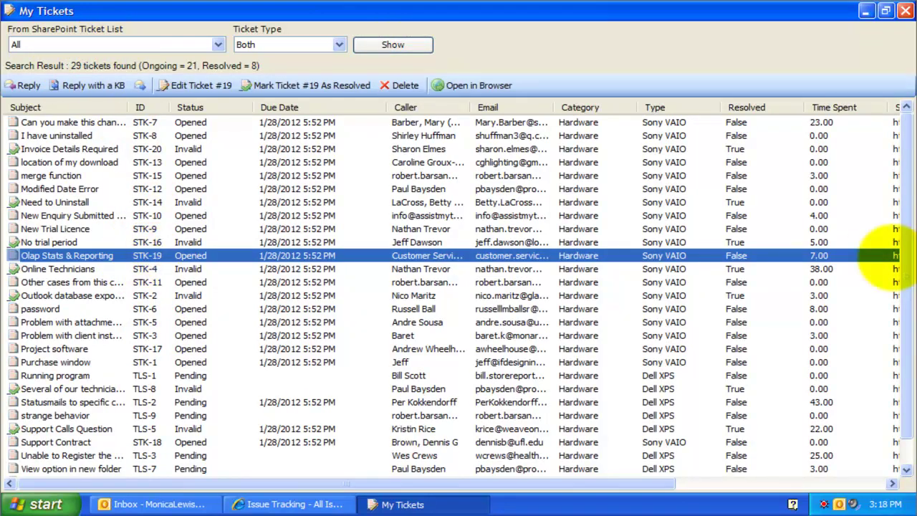
pyautogui.click(129, 282)
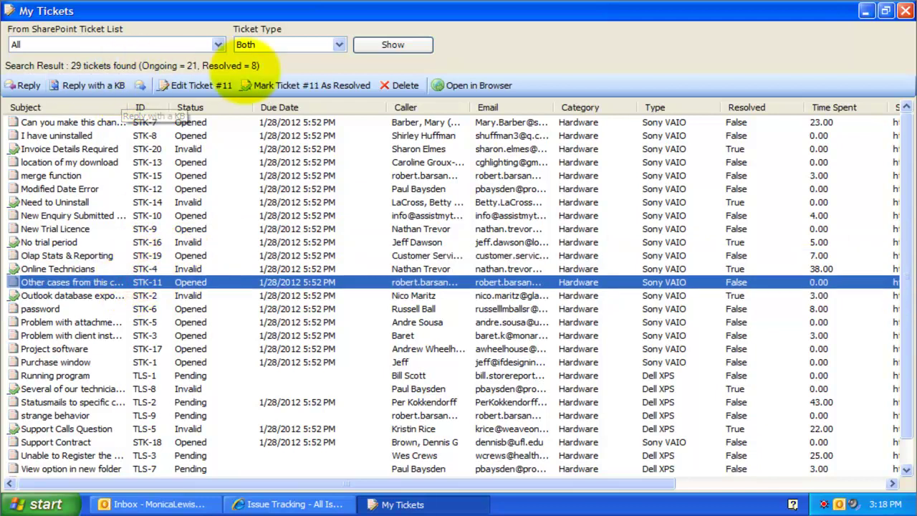
pyautogui.click(147, 189)
pyautogui.click(147, 215)
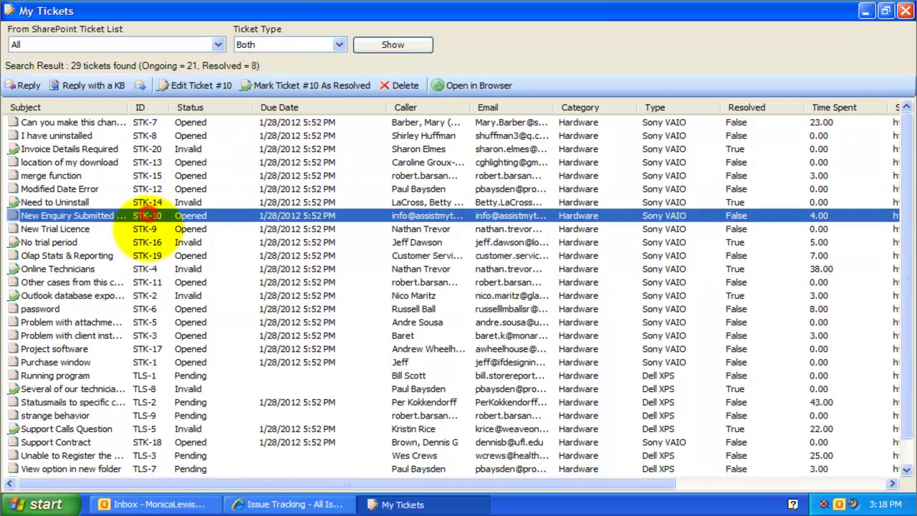
pyautogui.click(146, 229)
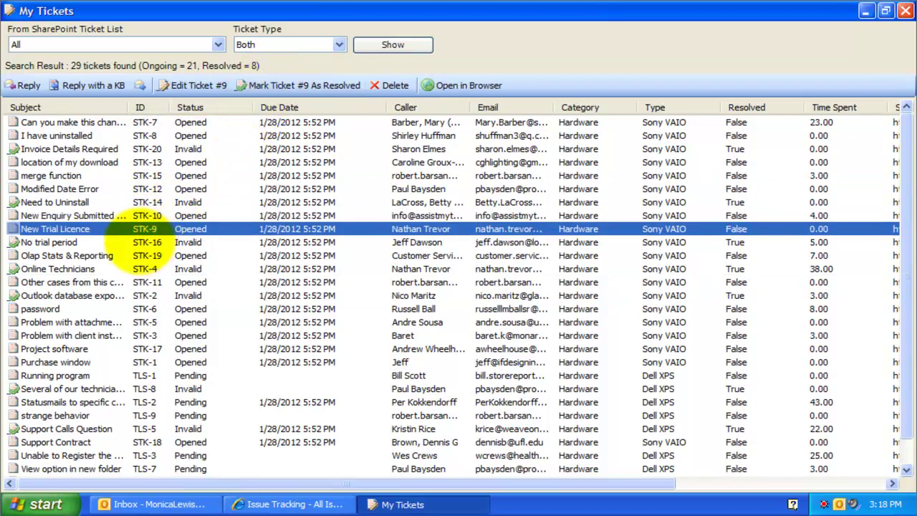
pyautogui.click(143, 242)
pyautogui.click(143, 228)
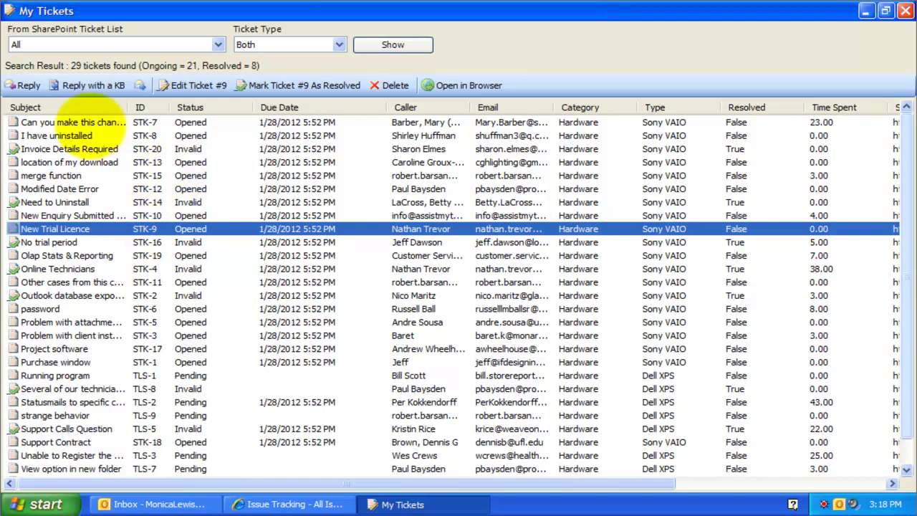
pyautogui.click(27, 86)
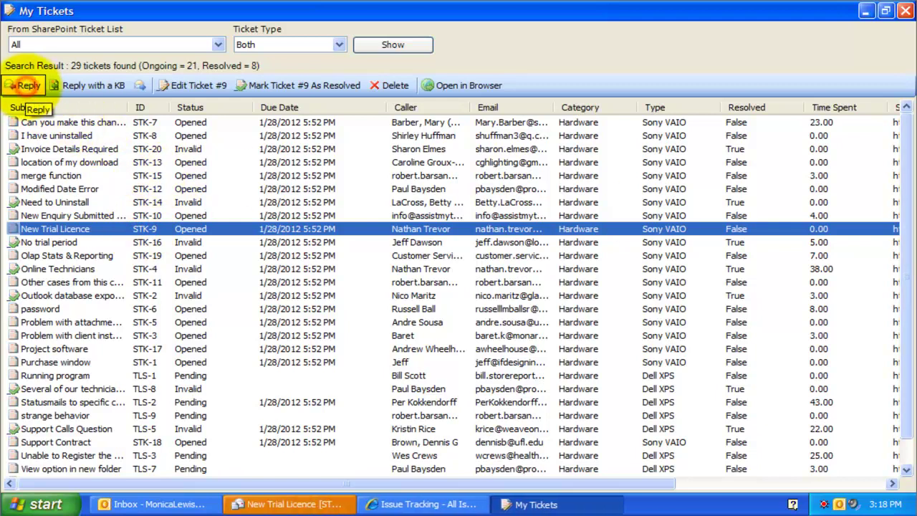
# - View the reply drafted for ticket STK-9 and close it without sending
pyautogui.click(325, 504)
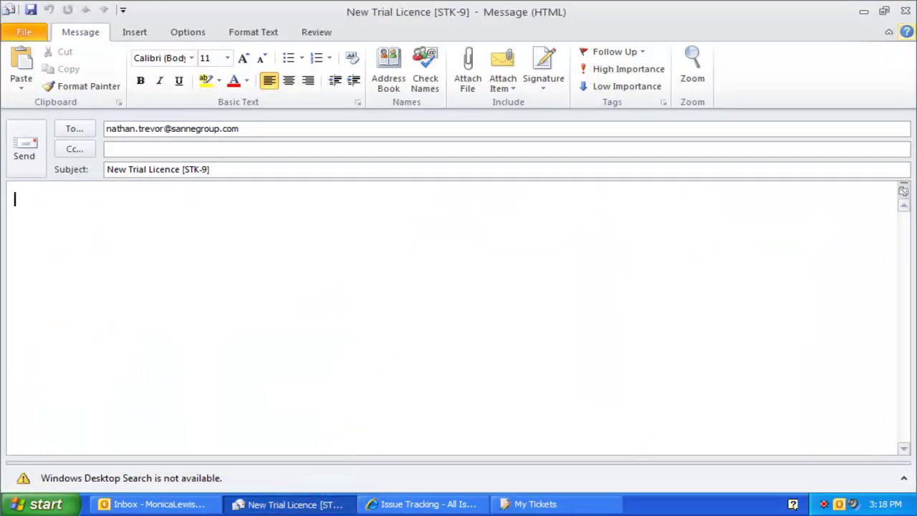
pyautogui.click(906, 10)
pyautogui.click(459, 297)
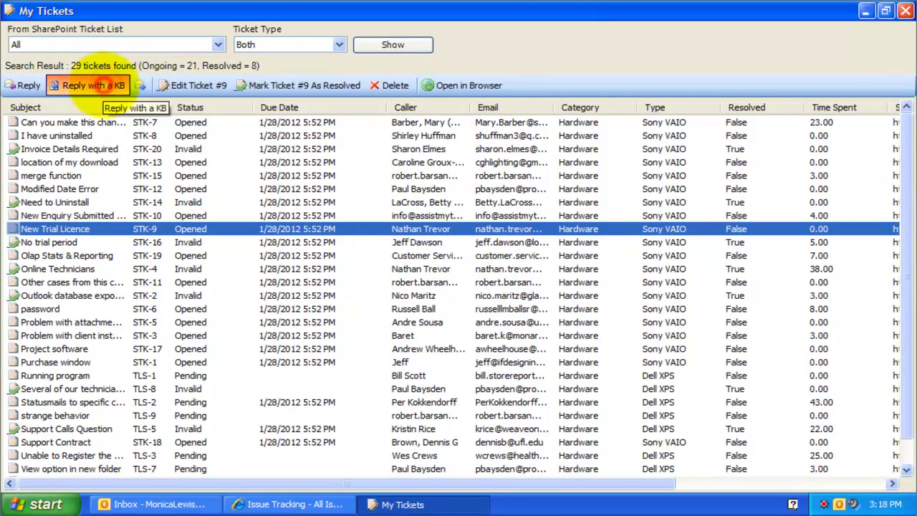
# - Prepare a reply to STK-9 with the Dell XPS KB article [24], review the inserted content, and close it unsent
pyautogui.click(93, 85)
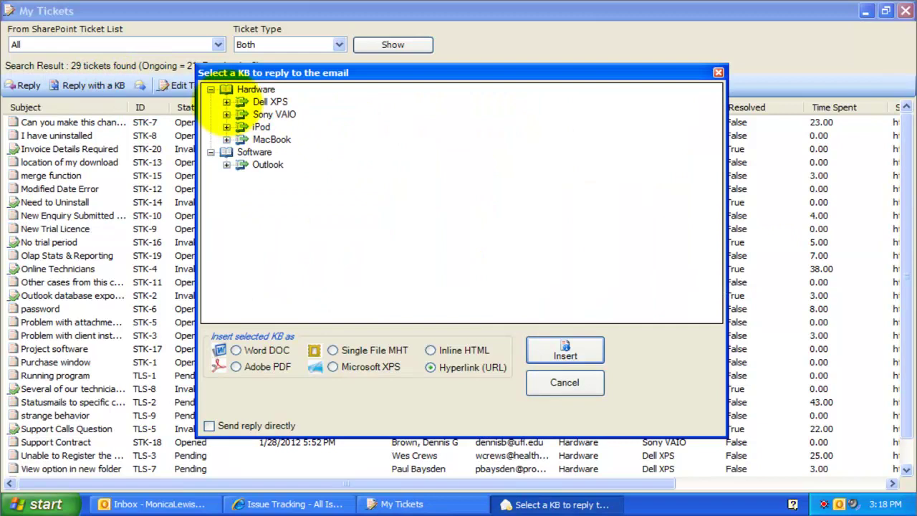
pyautogui.click(227, 102)
pyautogui.click(277, 127)
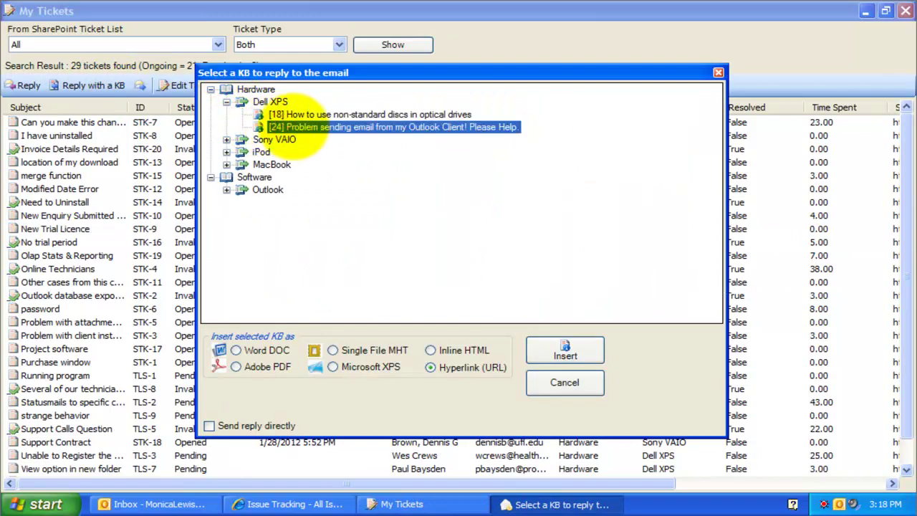
pyautogui.click(562, 351)
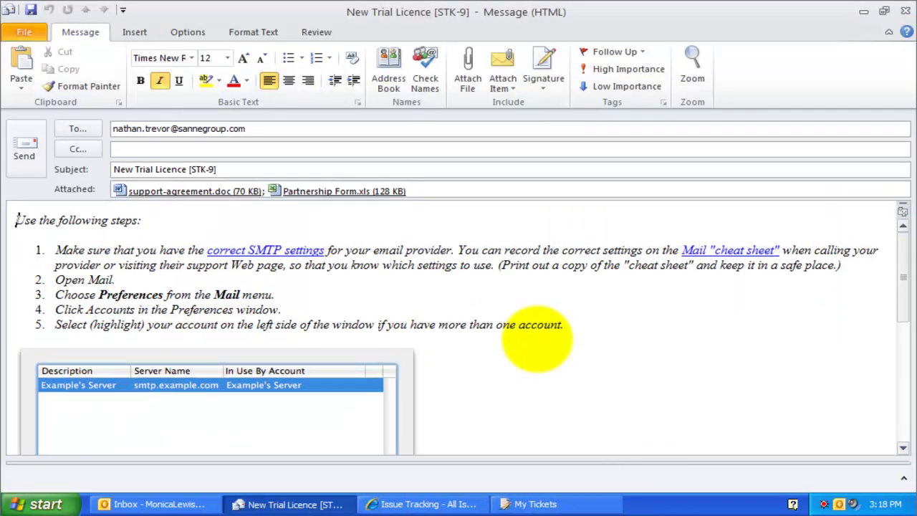
pyautogui.click(395, 250)
pyautogui.scroll(-5, 393, 311)
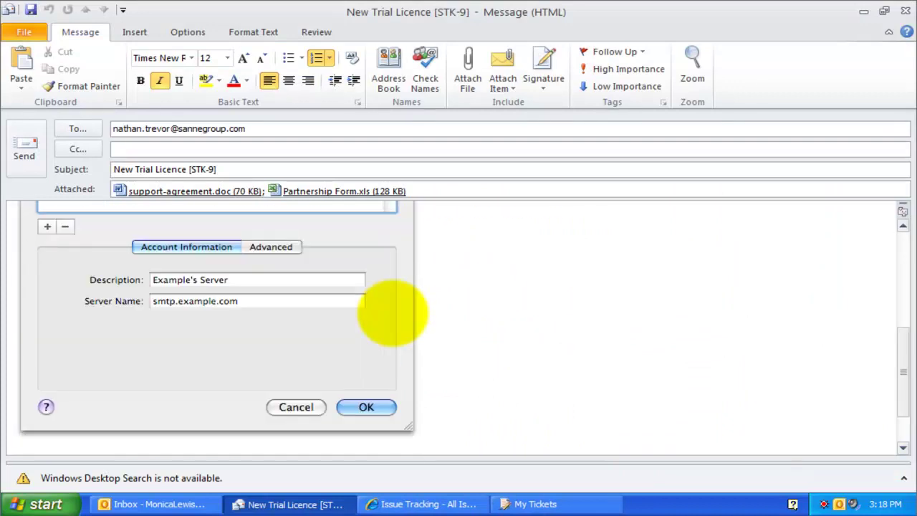
pyautogui.scroll(5, 393, 311)
pyautogui.click(906, 10)
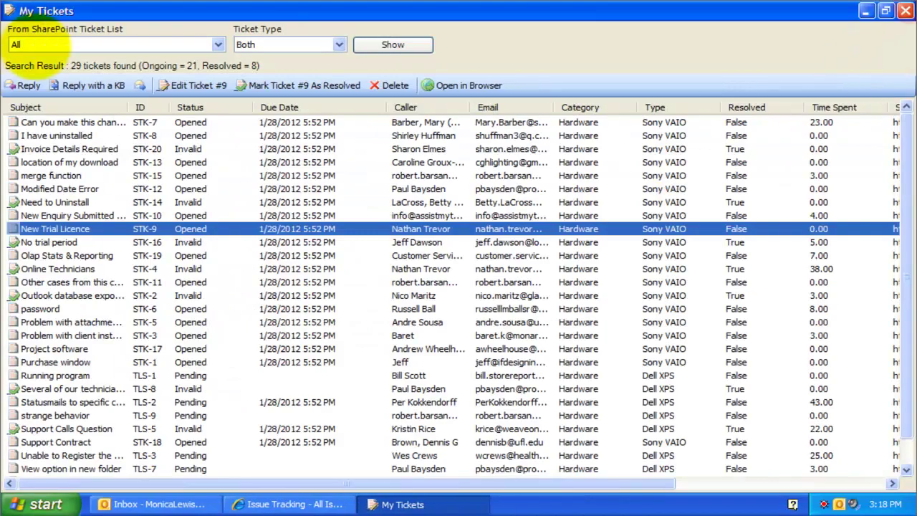
# - Start forwarding ticket STK-9 as an email and close the message without sending
pyautogui.click(138, 83)
pyautogui.click(154, 149)
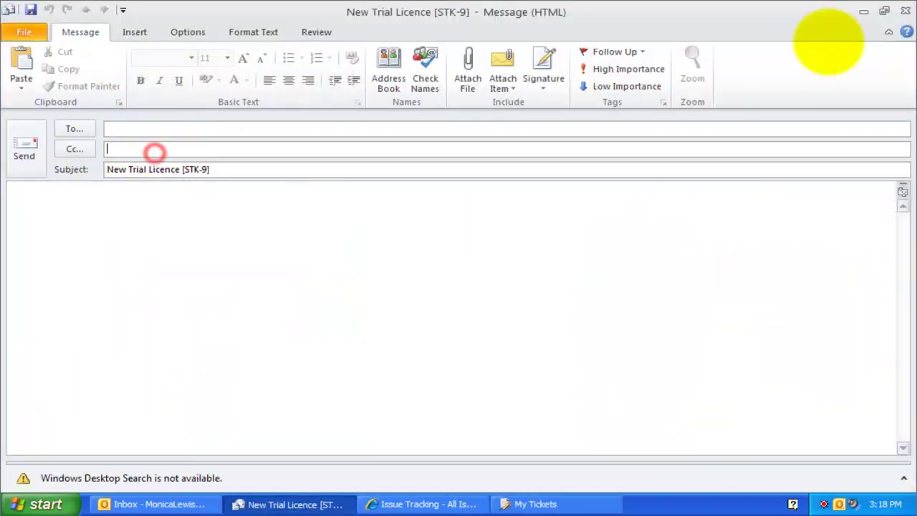
pyautogui.click(906, 11)
# - Mark ticket #9 as resolved and reopen it
pyautogui.click(308, 85)
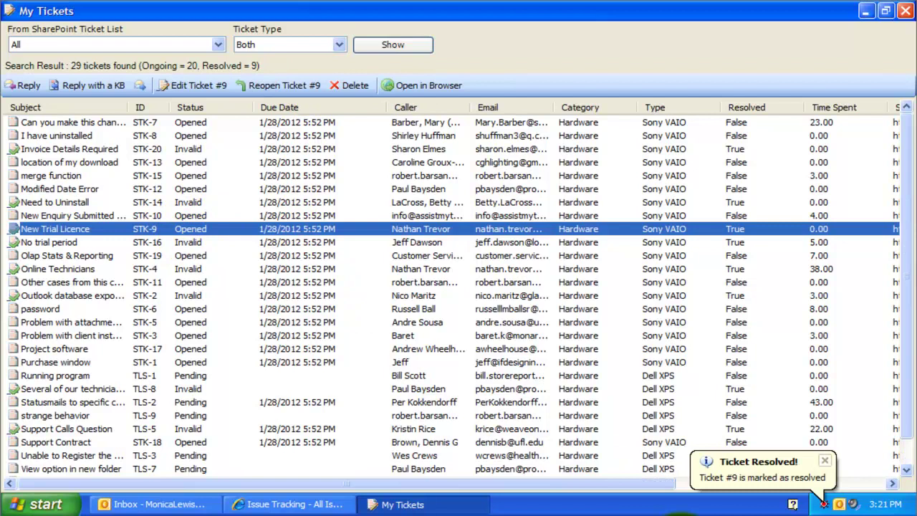
pyautogui.click(299, 80)
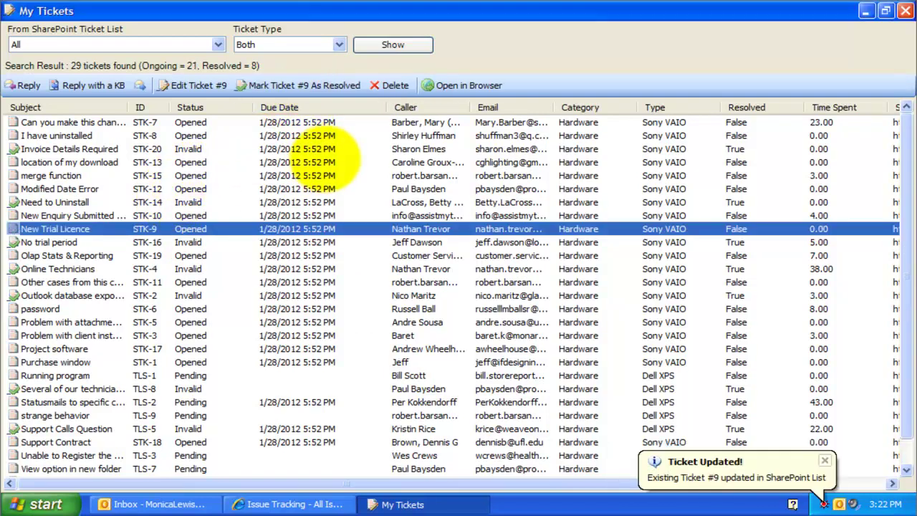
pyautogui.click(498, 372)
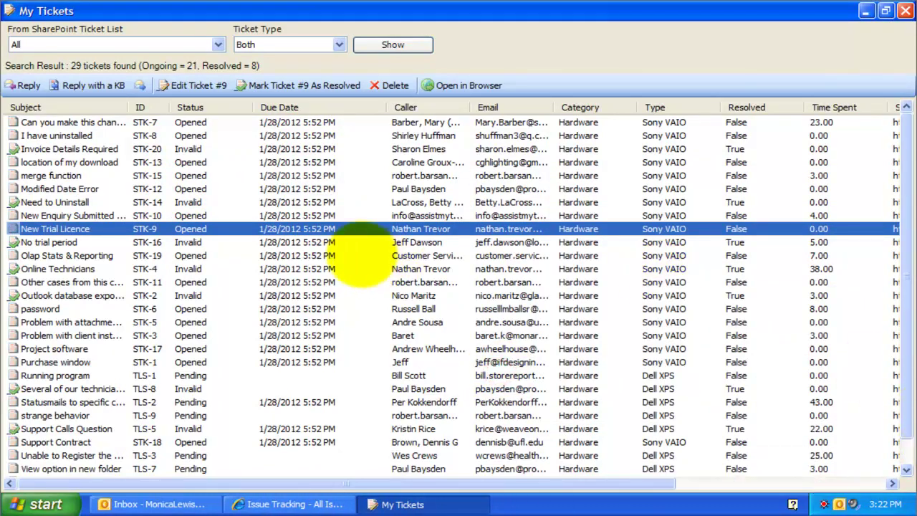
# - Edit ticket #9, setting its due date to 2/23/2012 and entering "This is a comment" as a new comment
pyautogui.click(203, 85)
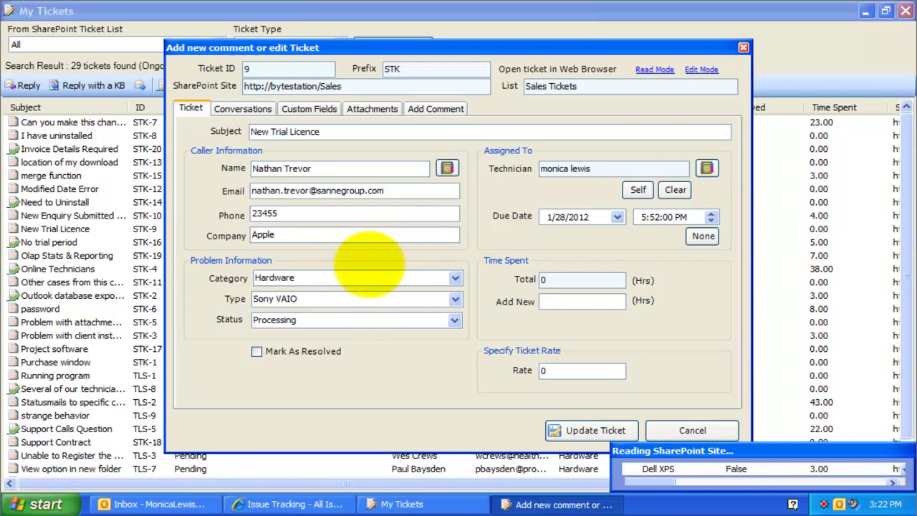
pyautogui.click(426, 260)
pyautogui.click(615, 217)
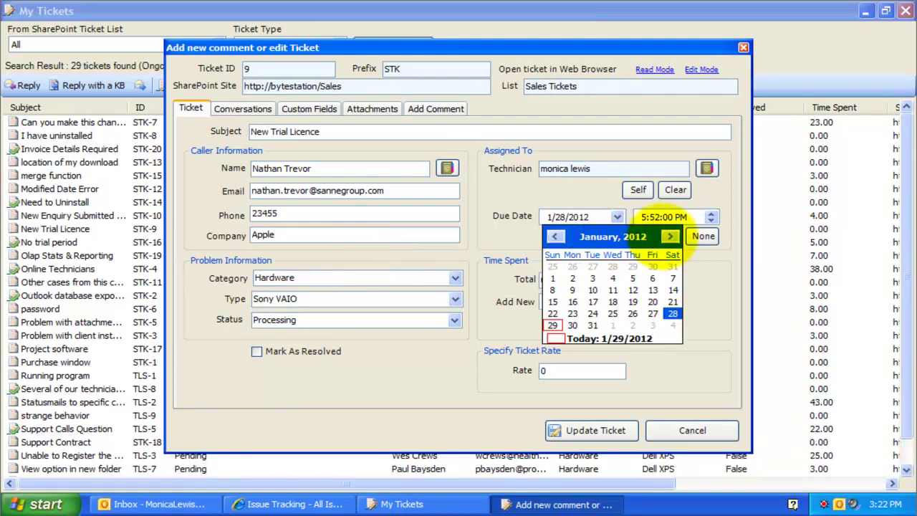
pyautogui.click(670, 236)
pyautogui.click(632, 302)
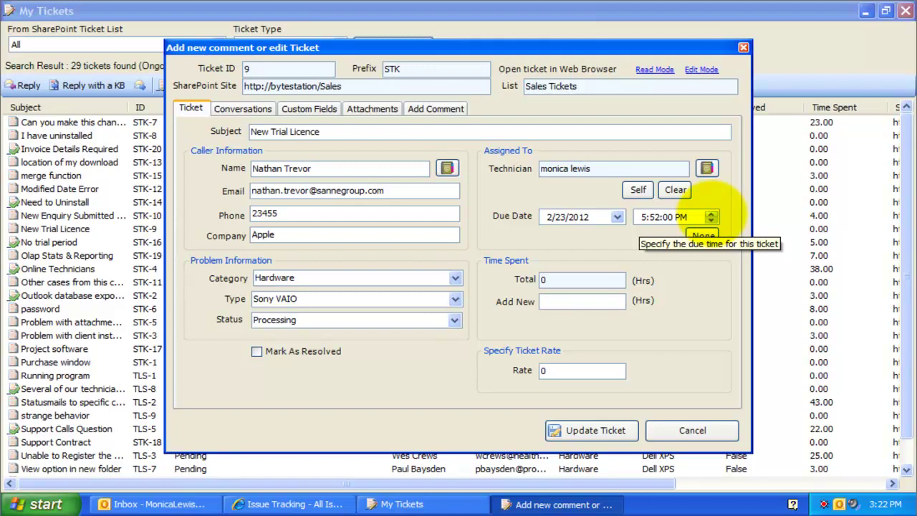
pyautogui.click(649, 215)
pyautogui.click(414, 109)
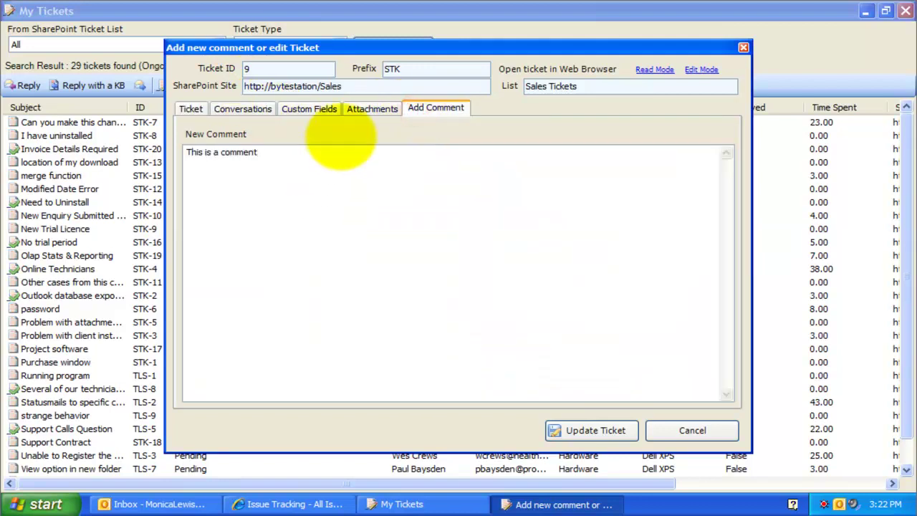
# - Attach the error1 text file from the setups folder to ticket #9 and save the updated ticket
pyautogui.click(369, 110)
pyautogui.click(693, 344)
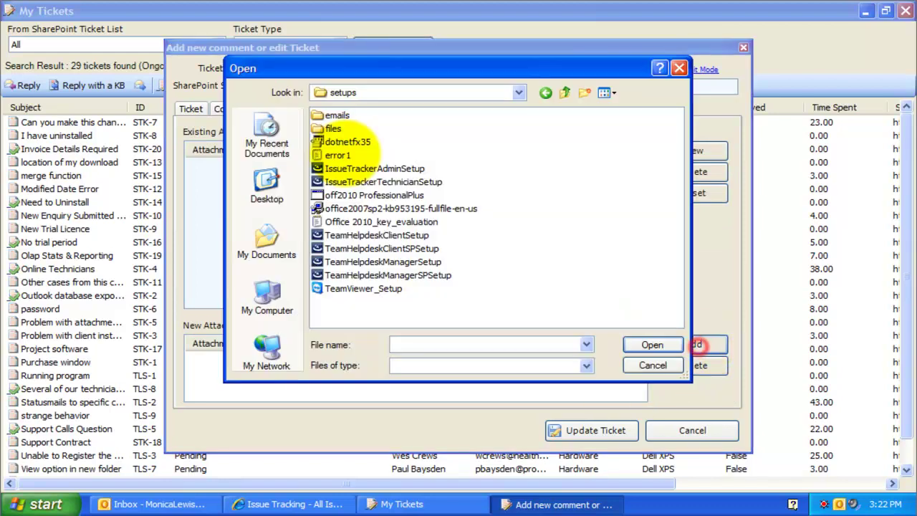
pyautogui.doubleClick(338, 154)
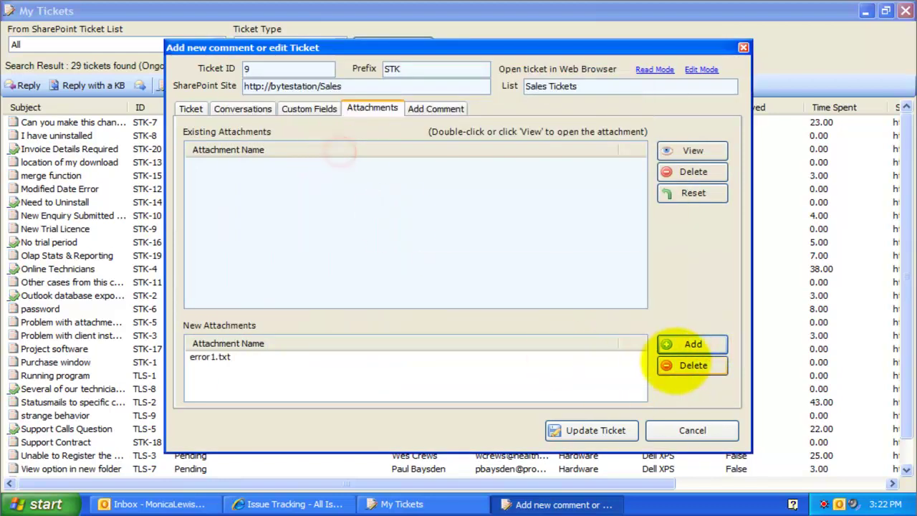
pyautogui.click(591, 430)
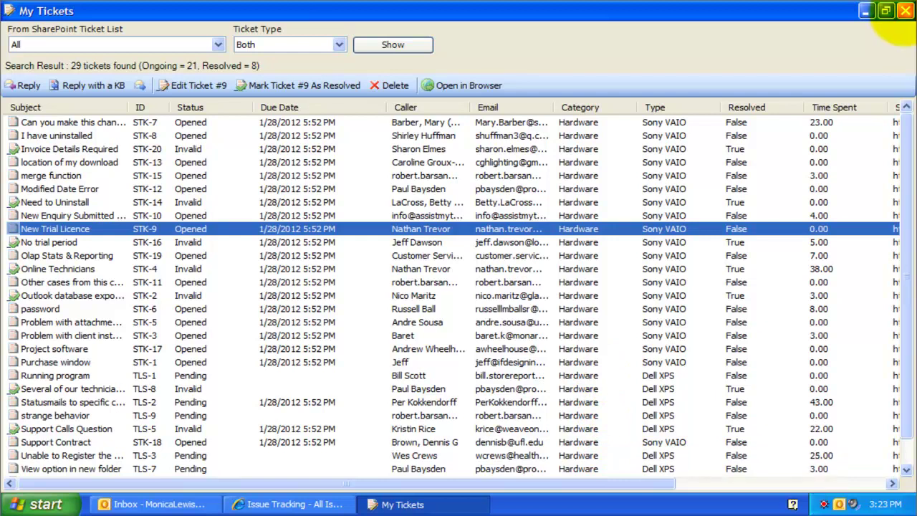
# - Close the My Tickets window and open the SharePoint ticket search from Outlook
pyautogui.click(905, 11)
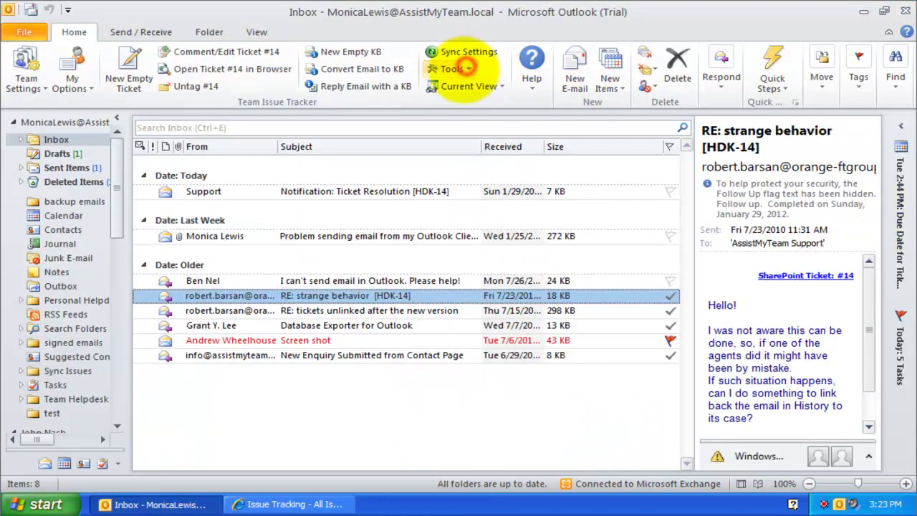
pyautogui.click(466, 68)
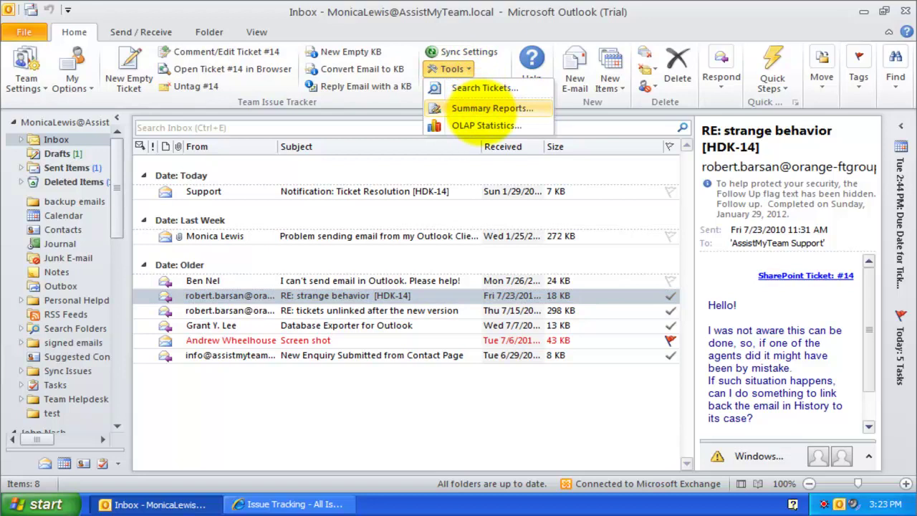
pyautogui.click(482, 88)
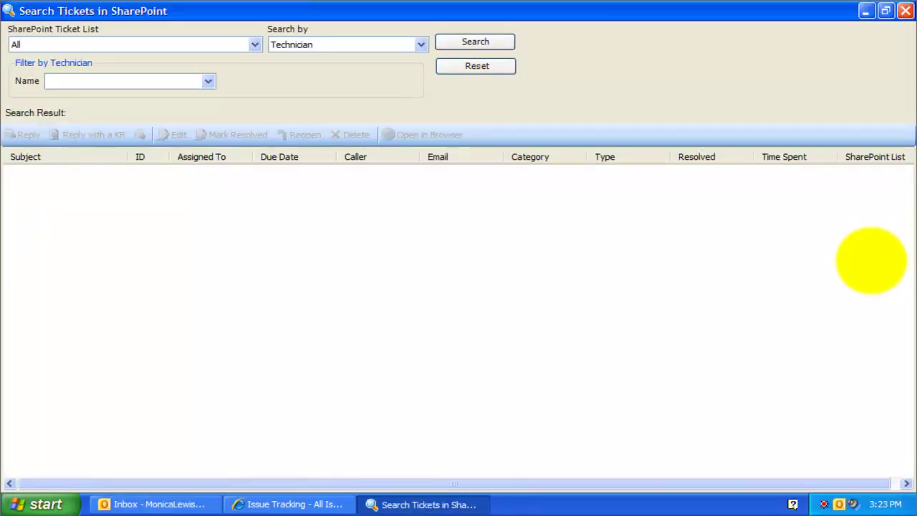
# - Review the SharePoint ticket lists and the search criteria available in the ticket search
pyautogui.click(252, 44)
pyautogui.click(252, 45)
pyautogui.click(420, 44)
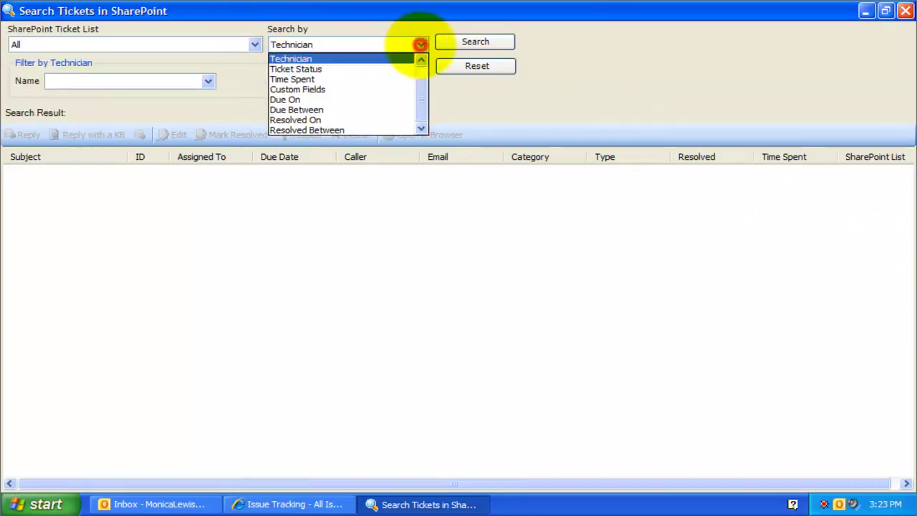
pyautogui.click(422, 85)
pyautogui.moveTo(421, 64); pyautogui.dragTo(422, 102)
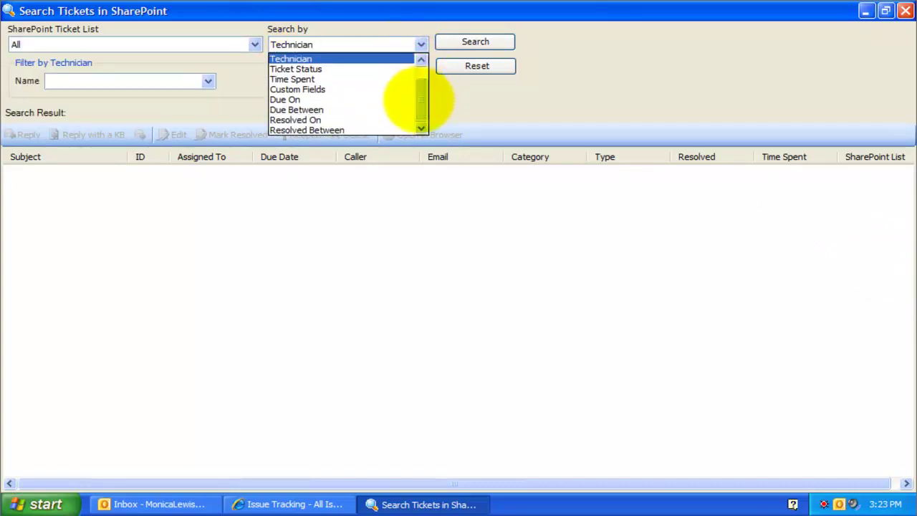
pyautogui.click(598, 255)
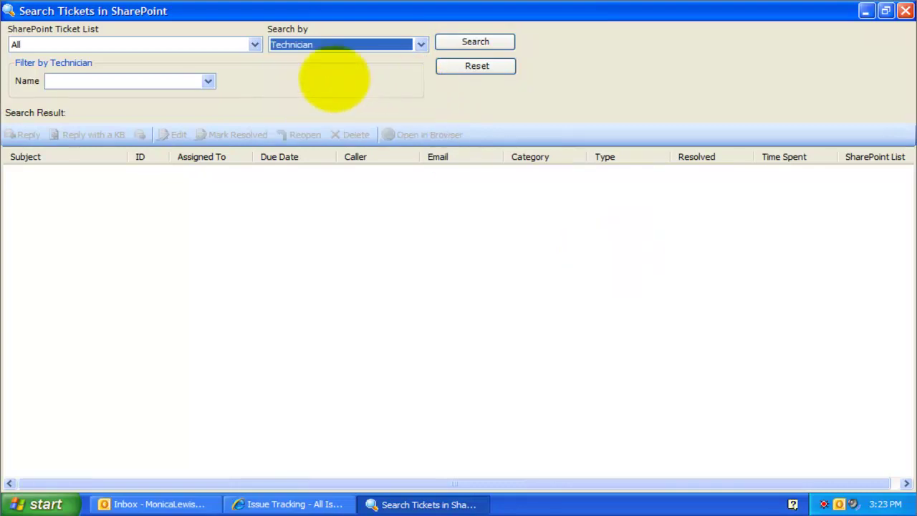
pyautogui.click(252, 43)
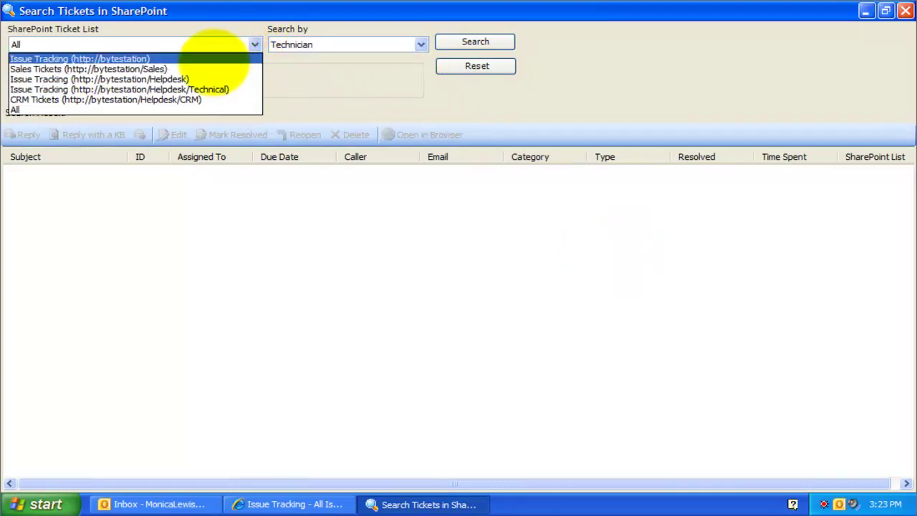
pyautogui.click(213, 59)
pyautogui.click(252, 44)
pyautogui.click(252, 43)
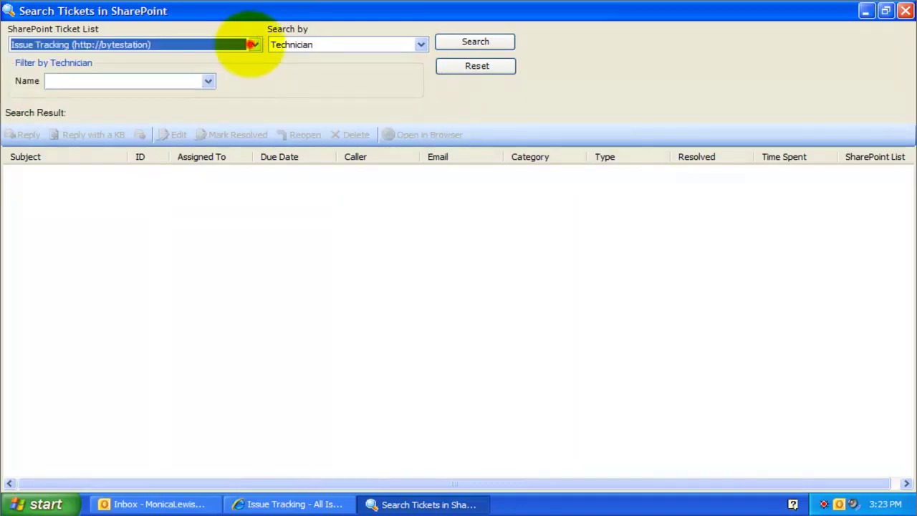
pyautogui.click(252, 43)
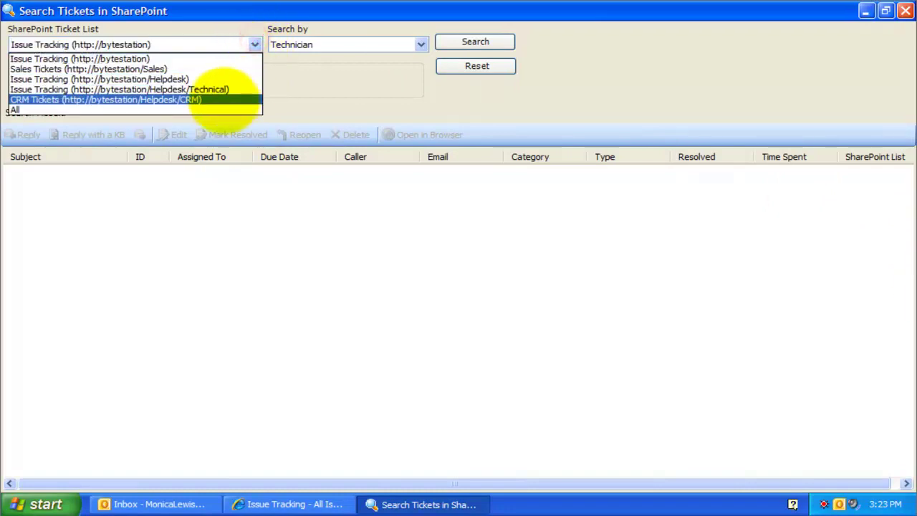
pyautogui.click(223, 107)
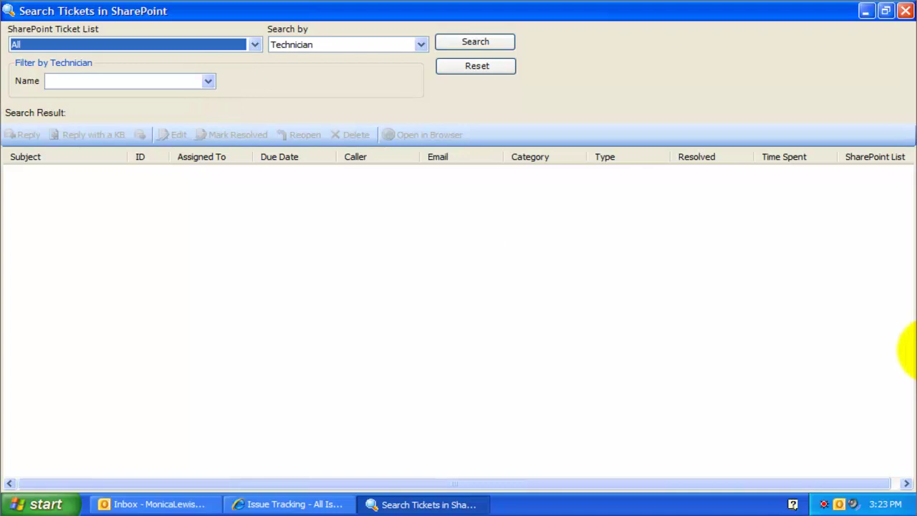
# - Try Ticket Status as the search criterion and set the search to use Keywords
pyautogui.click(421, 44)
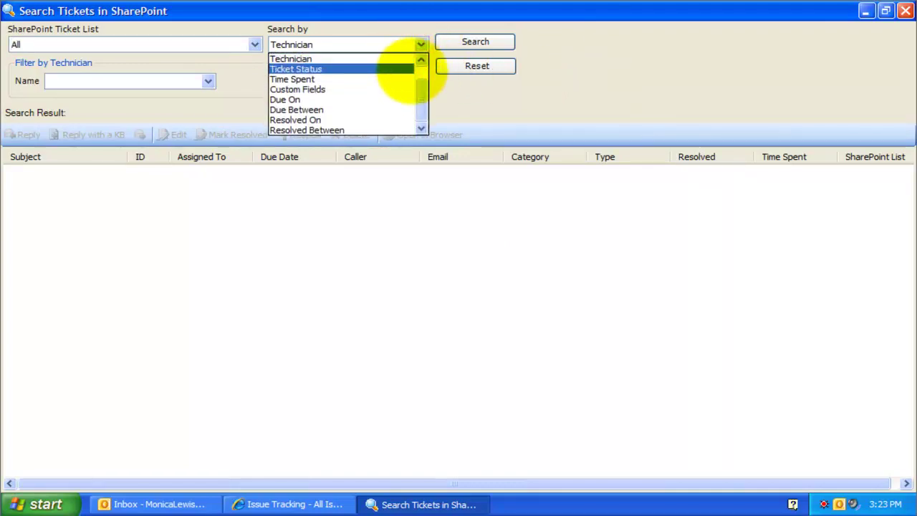
pyautogui.scroll(1, 422, 72)
pyautogui.click(334, 90)
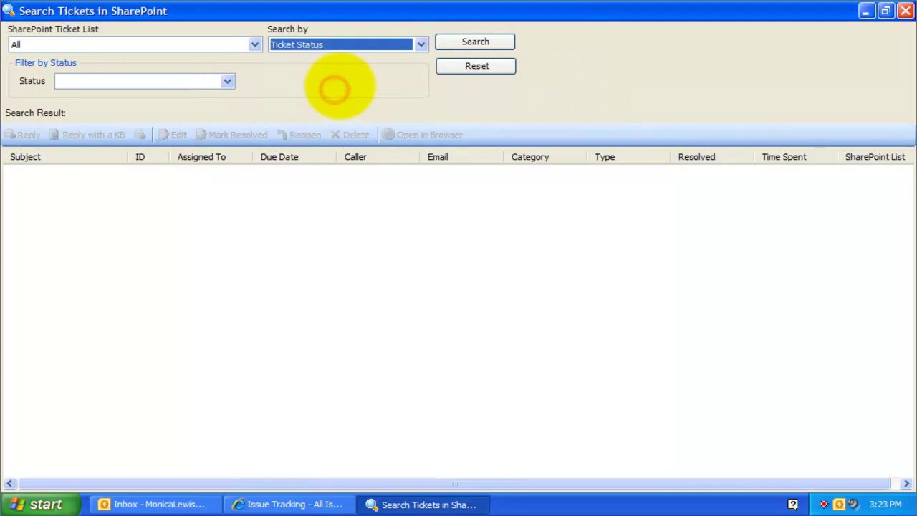
pyautogui.click(379, 45)
pyautogui.scroll(1, 421, 64)
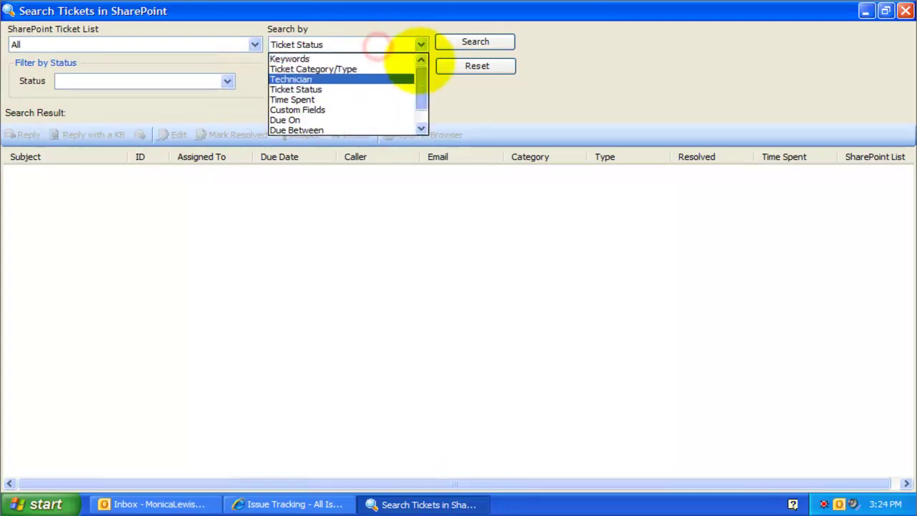
pyautogui.click(395, 60)
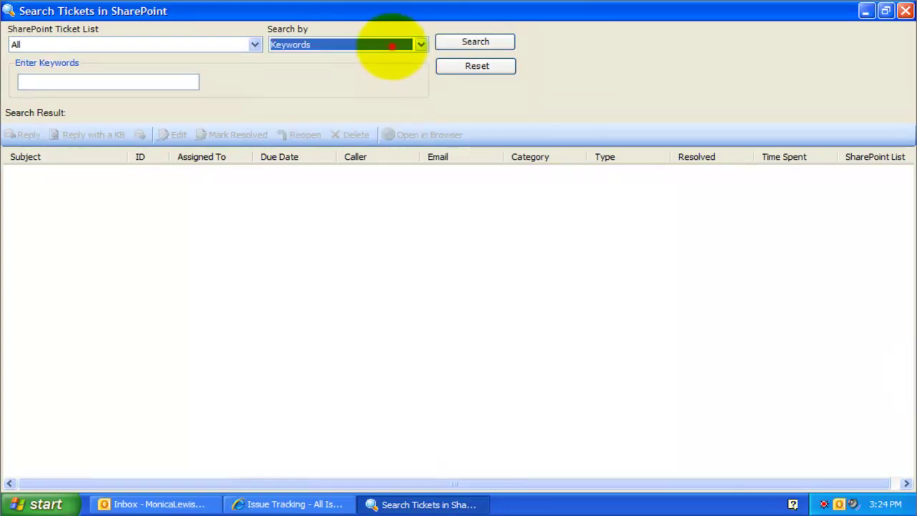
# - Search all SharePoint ticket lists for the keyword MacBook
pyautogui.click(155, 82)
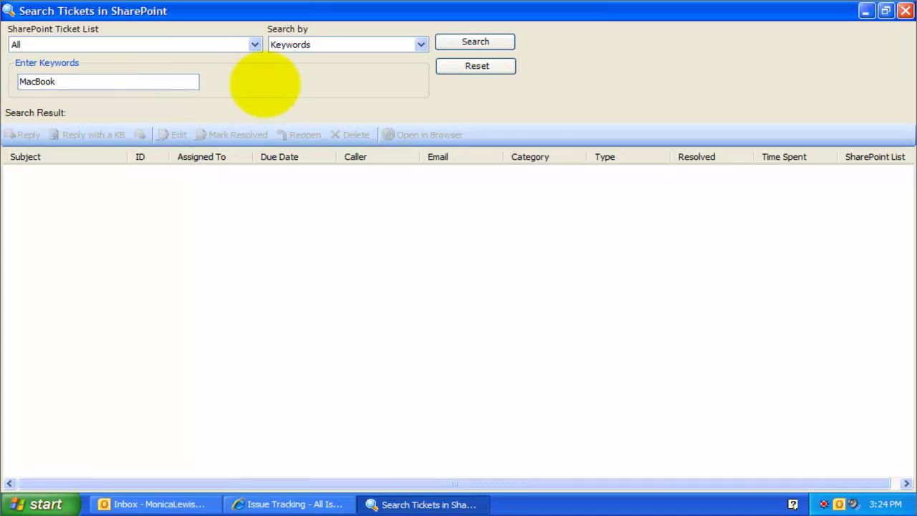
pyautogui.click(463, 42)
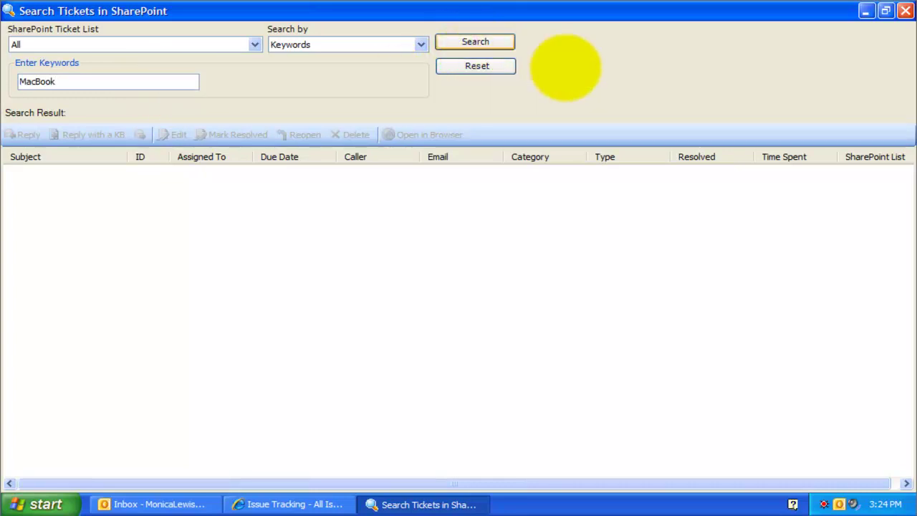
pyautogui.click(143, 84)
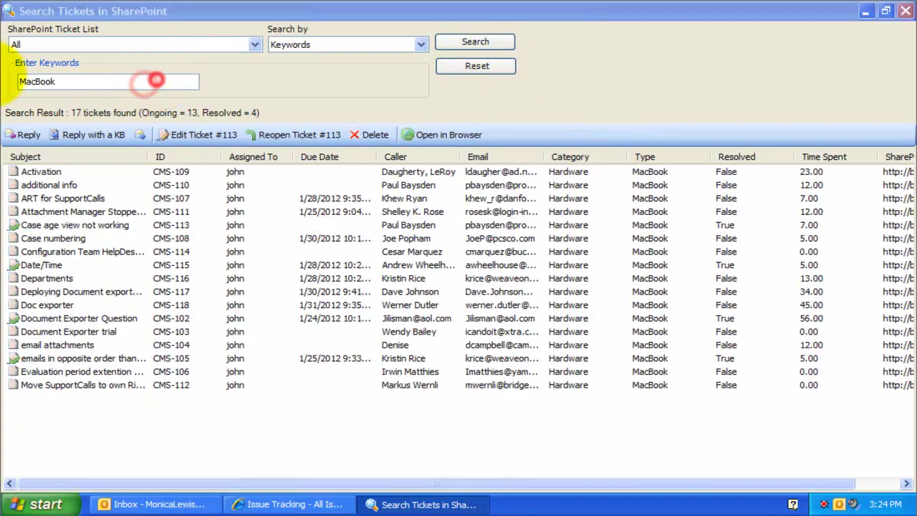
# - Search all SharePoint ticket lists using a caller's first name as the keyword
pyautogui.moveTo(83, 81); pyautogui.dragTo(33, 80)
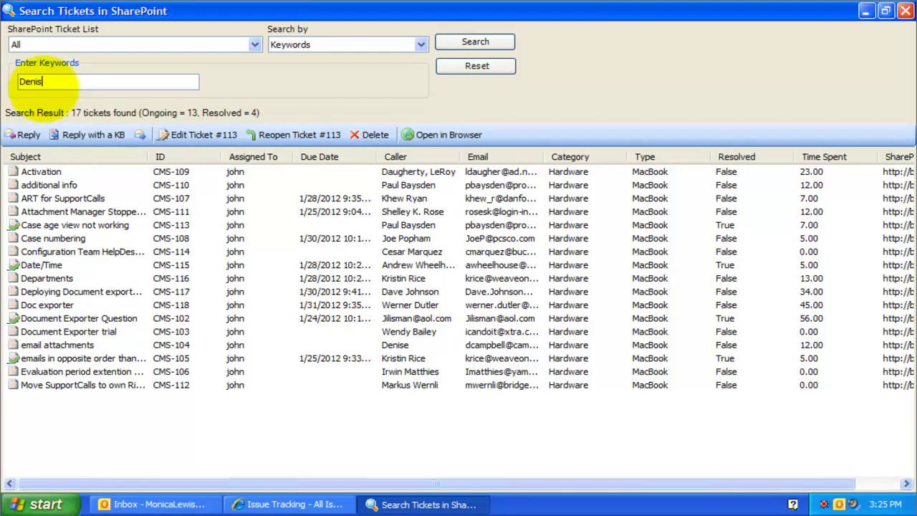
pyautogui.click(475, 41)
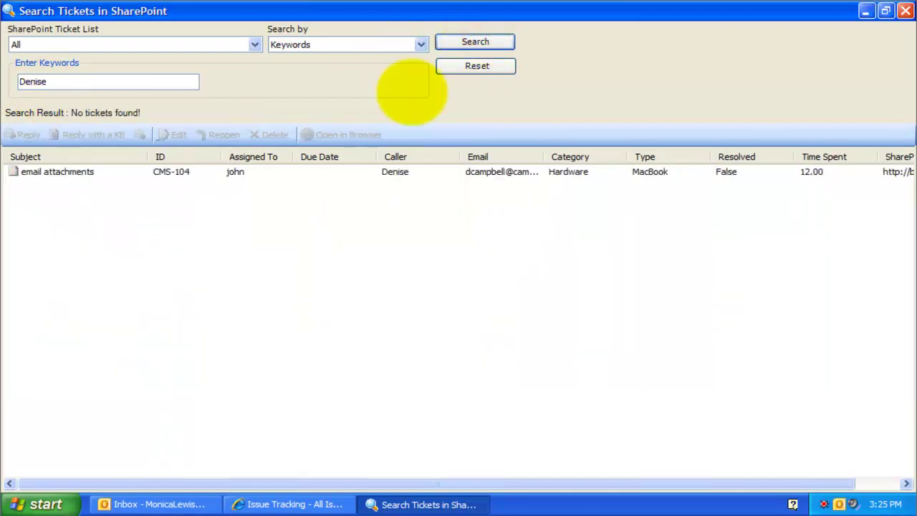
pyautogui.click(297, 174)
# - Search all SharePoint ticket lists for the keyword 104
pyautogui.click(96, 83)
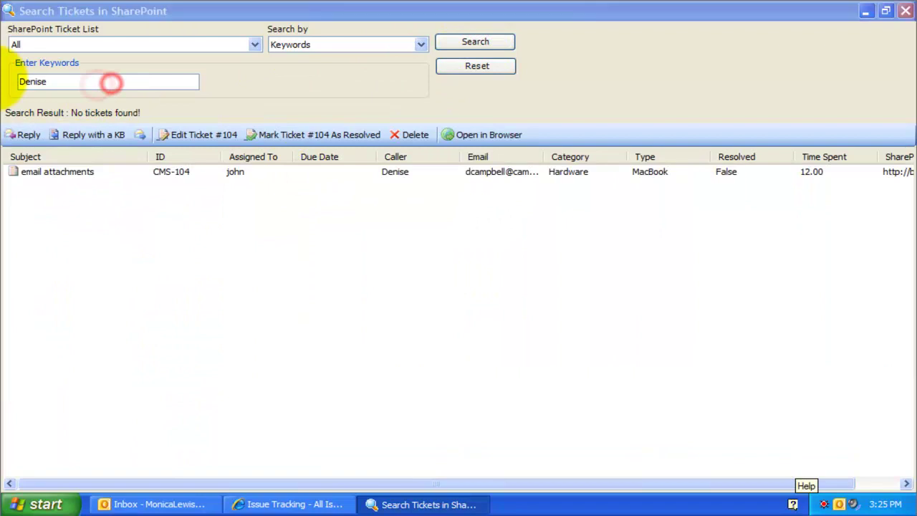
pyautogui.click(37, 80)
pyautogui.doubleClick(62, 80)
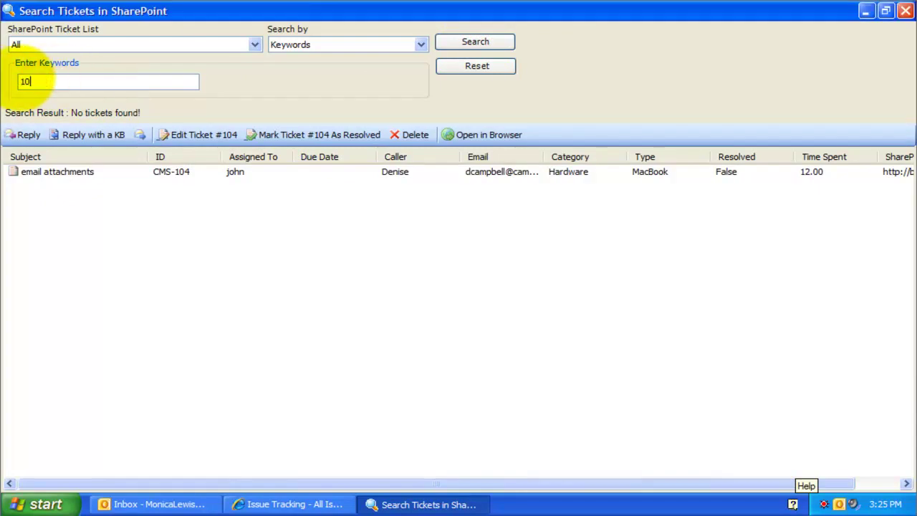
pyautogui.click(489, 41)
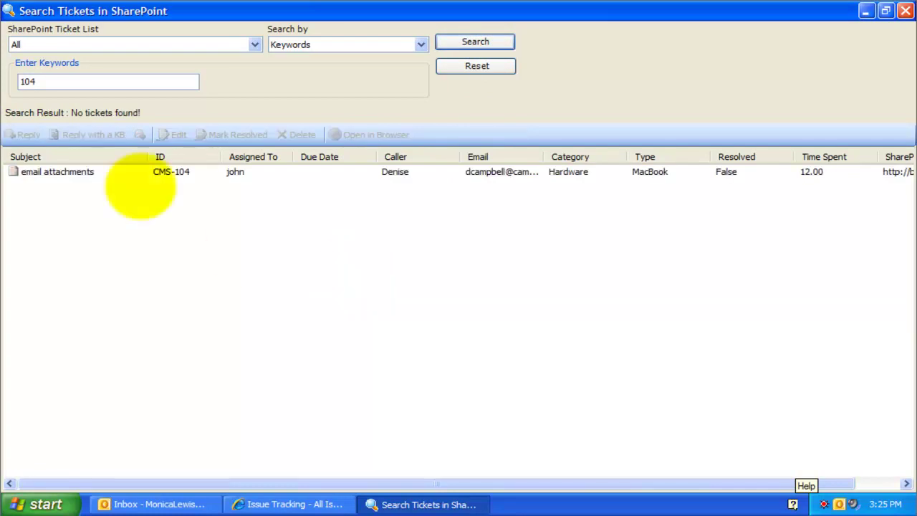
# - Edit the email attachments ticket to give it a due date of 1/26/2012 and update the ticket
pyautogui.click(128, 171)
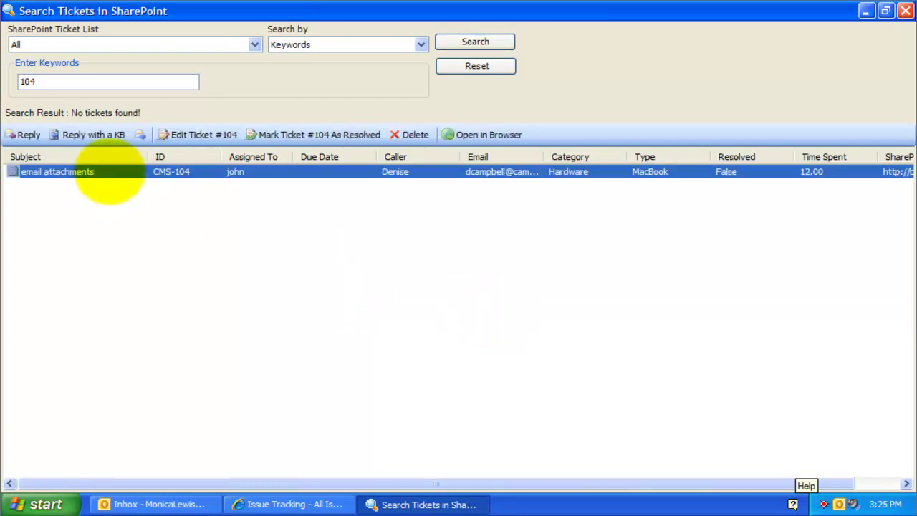
pyautogui.click(189, 130)
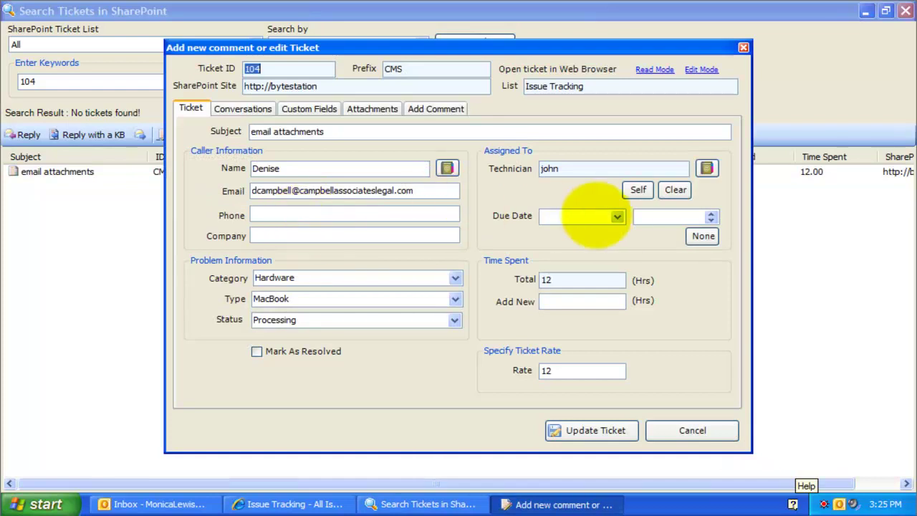
pyautogui.click(613, 215)
pyautogui.click(616, 308)
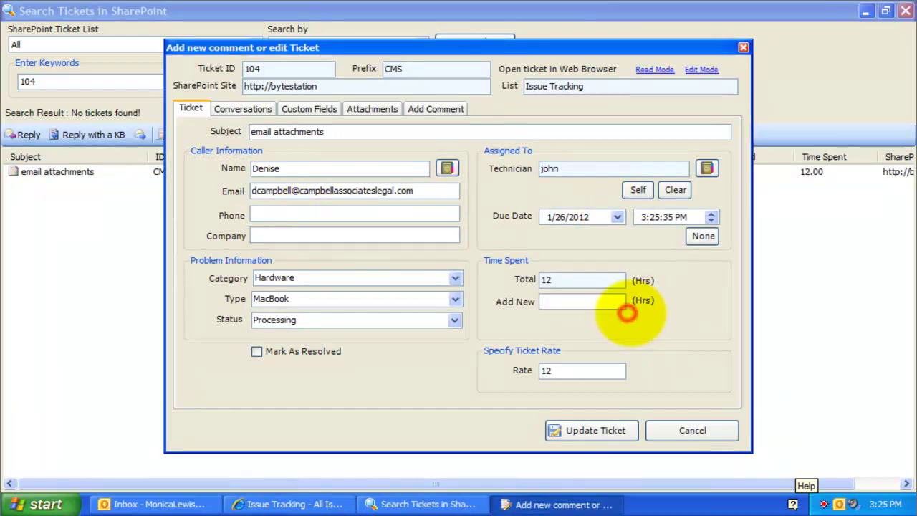
pyautogui.click(573, 429)
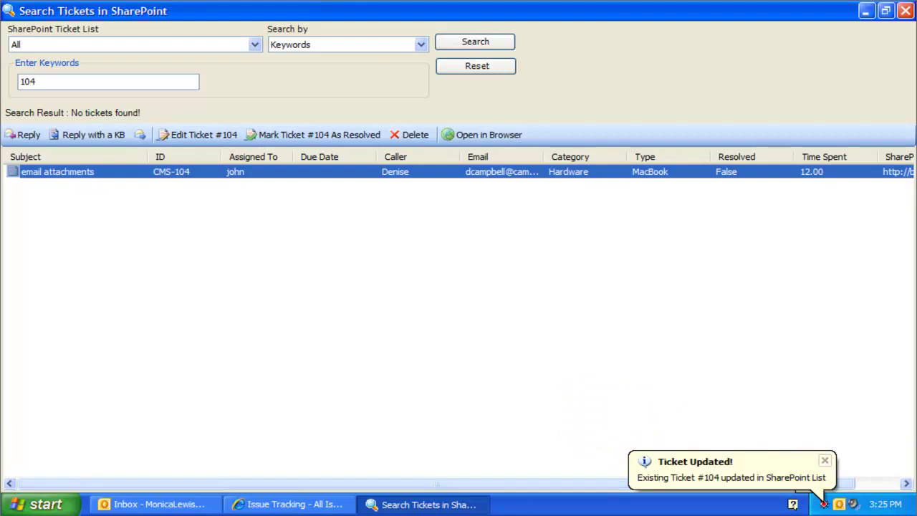
pyautogui.click(823, 502)
# - Try Ticket Status, Technician and Ticket Category/Type in turn as the search criterion
pyautogui.click(421, 44)
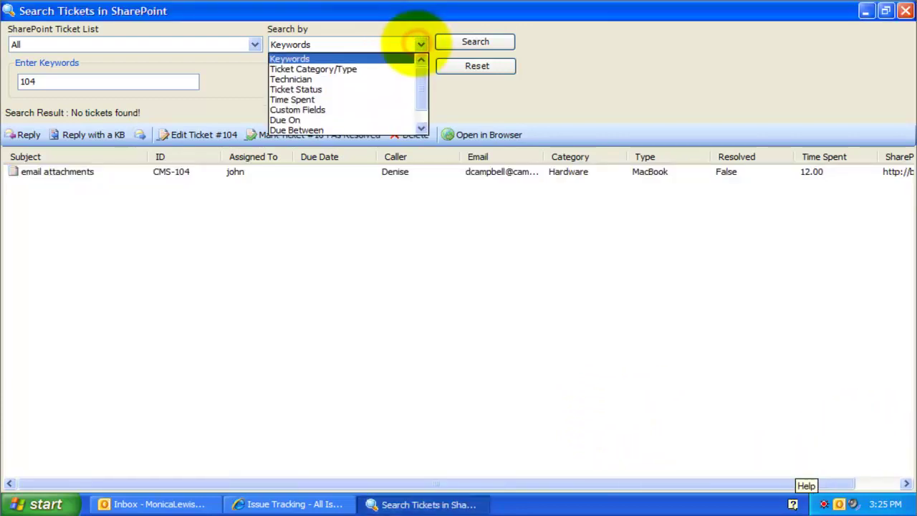
pyautogui.click(334, 89)
pyautogui.click(383, 46)
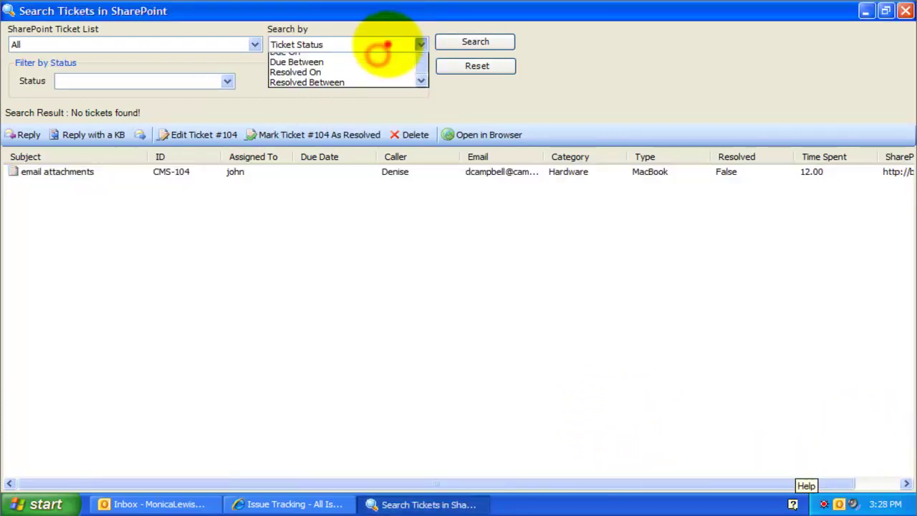
pyautogui.scroll(1, 420, 65)
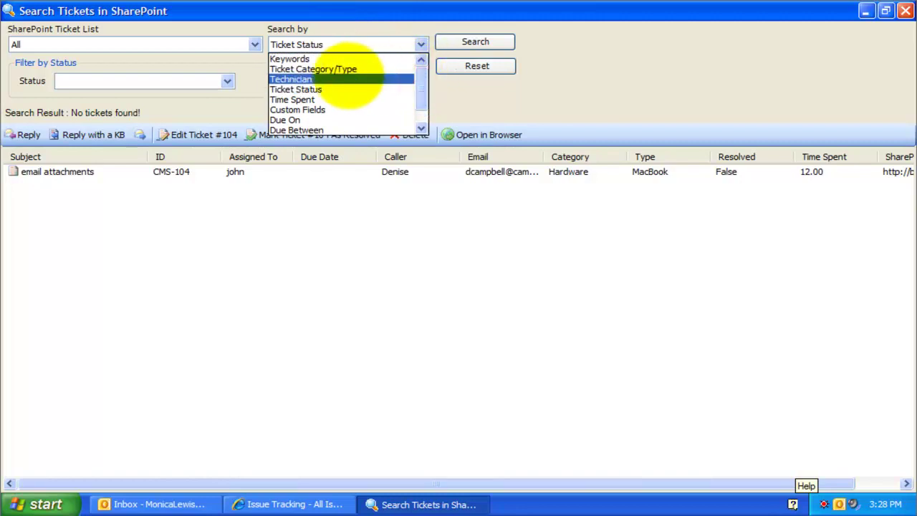
pyautogui.click(346, 79)
pyautogui.click(398, 45)
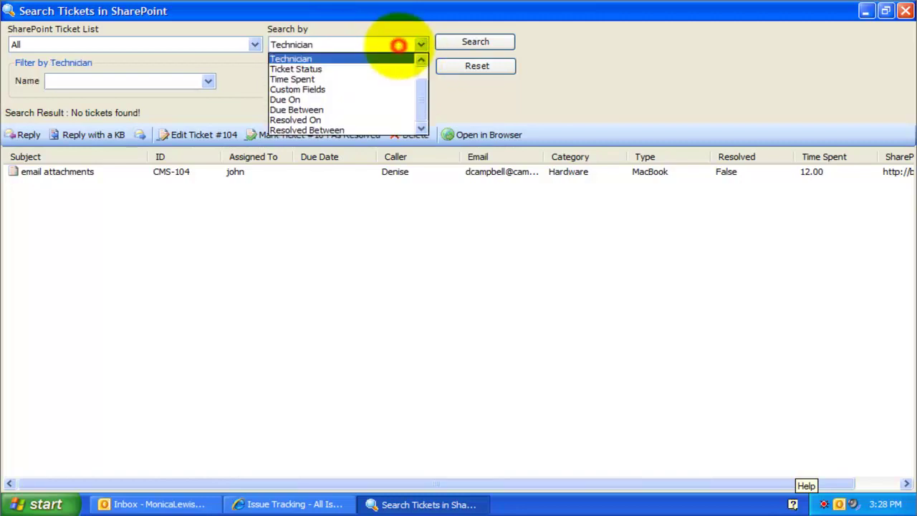
pyautogui.scroll(1, 379, 93)
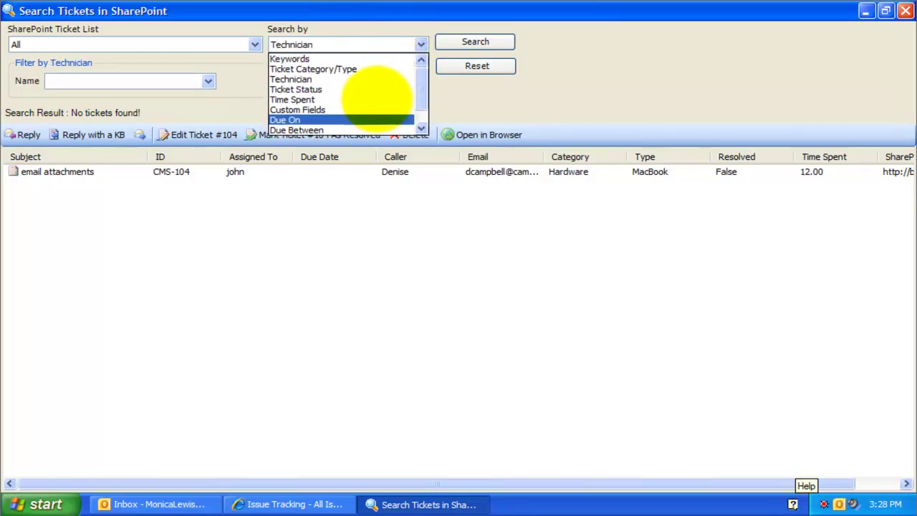
pyautogui.click(368, 68)
# - Search all ticket lists by Ticket Status for tickets with the status Processing
pyautogui.click(421, 44)
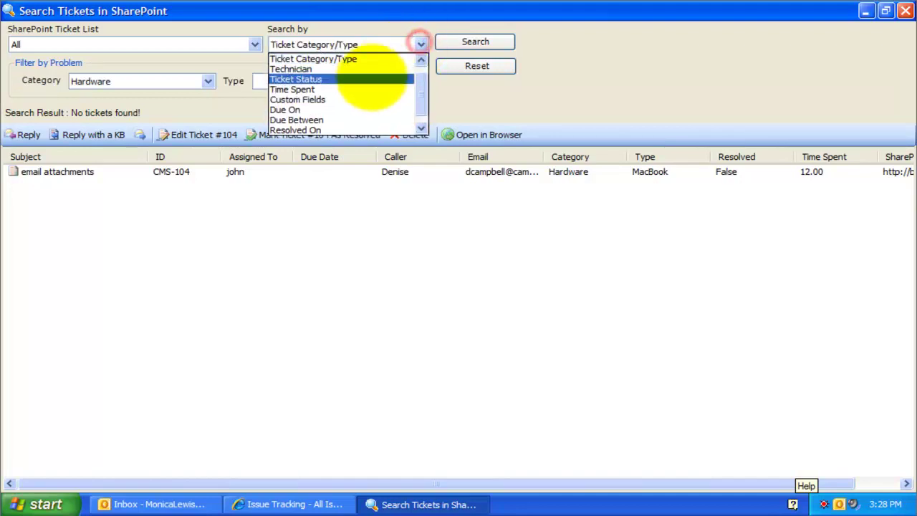
pyautogui.click(365, 81)
pyautogui.click(227, 81)
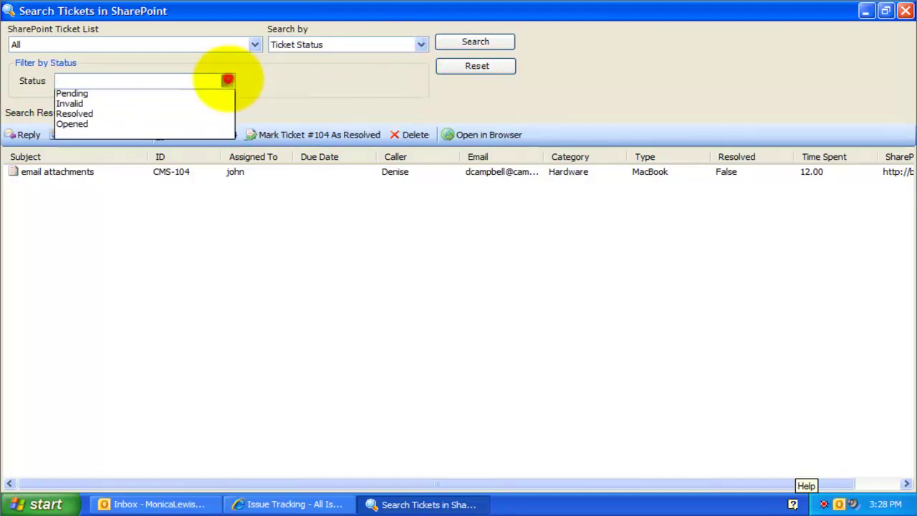
pyautogui.click(208, 94)
pyautogui.click(457, 42)
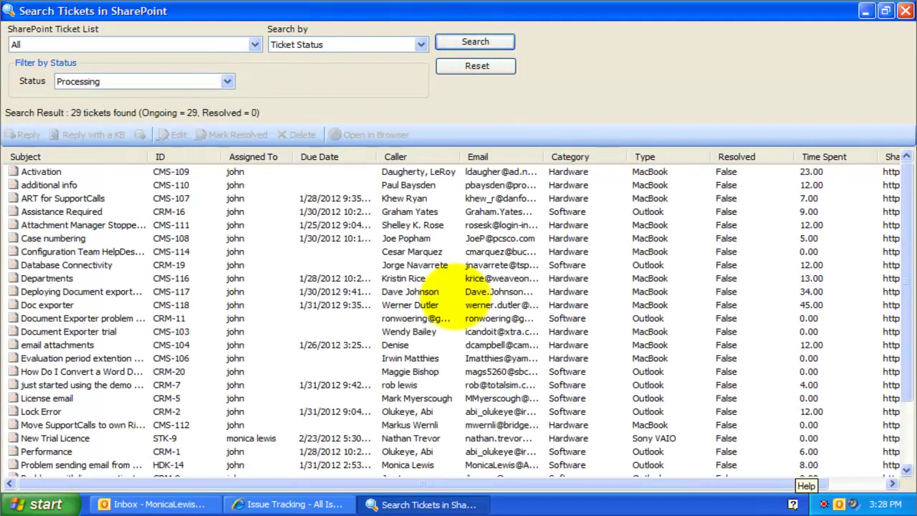
# - Search all ticket lists for tickets due on January 30, 2012 and select the Case numbering ticket
pyautogui.click(419, 45)
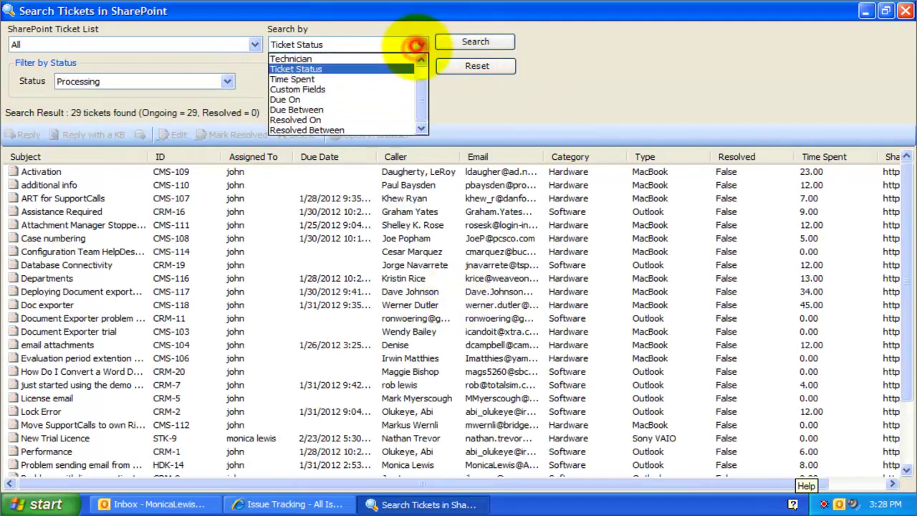
pyautogui.click(370, 95)
pyautogui.click(185, 82)
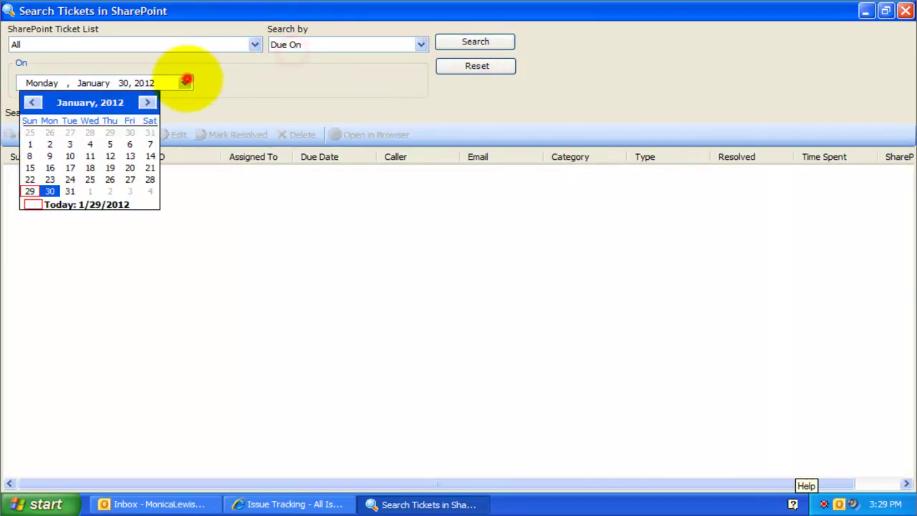
pyautogui.click(185, 83)
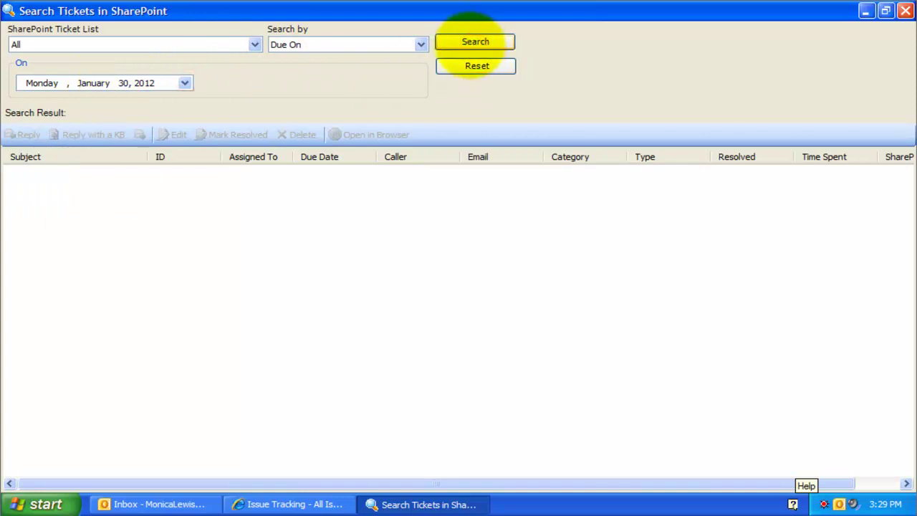
pyautogui.click(475, 41)
pyautogui.click(374, 186)
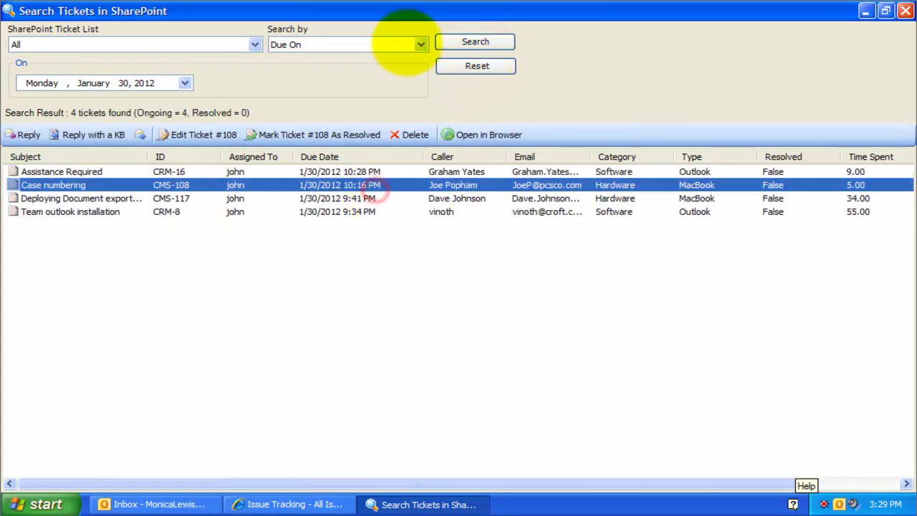
# - Search for tickets due between January 22, 2012 and January 31, 2012 and browse the resulting tickets
pyautogui.click(421, 43)
pyautogui.click(341, 109)
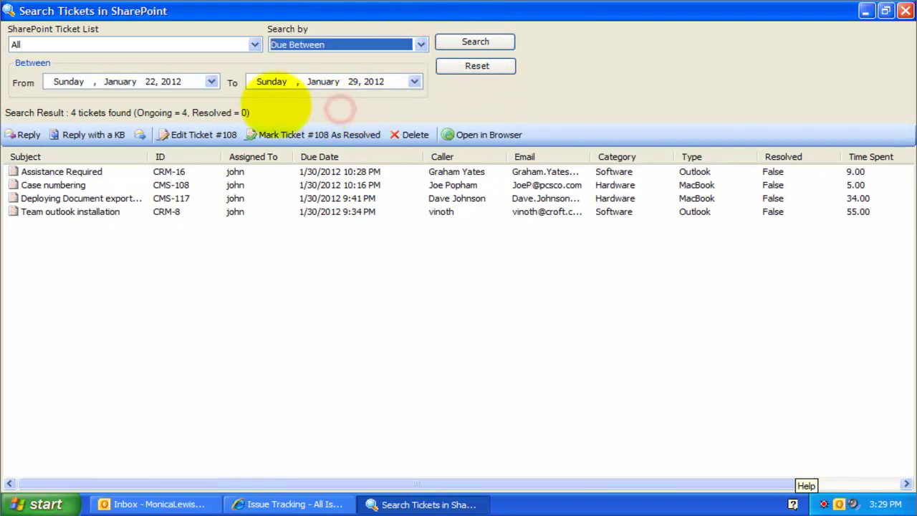
pyautogui.click(414, 81)
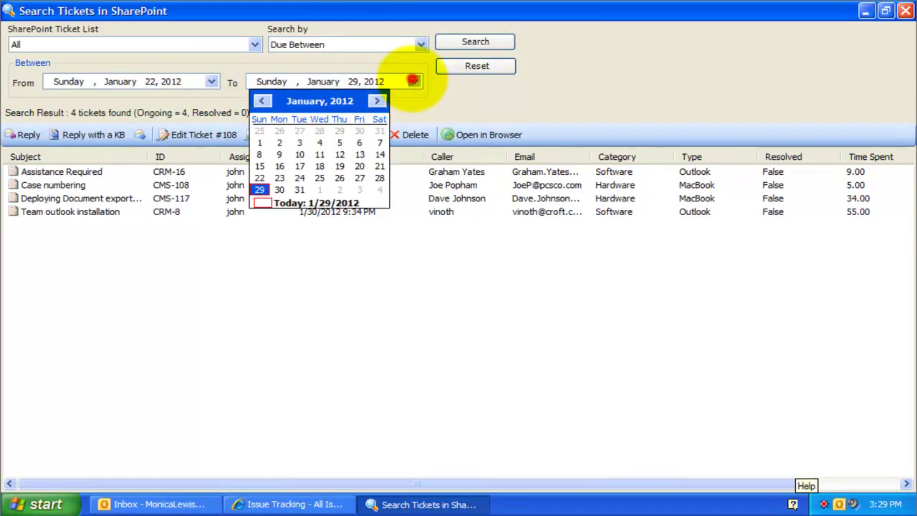
pyautogui.click(300, 189)
pyautogui.click(500, 40)
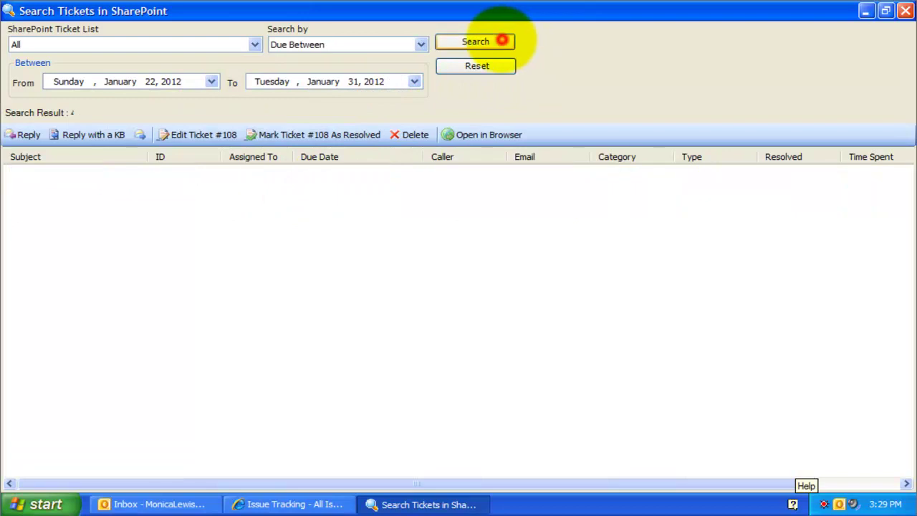
pyautogui.click(259, 254)
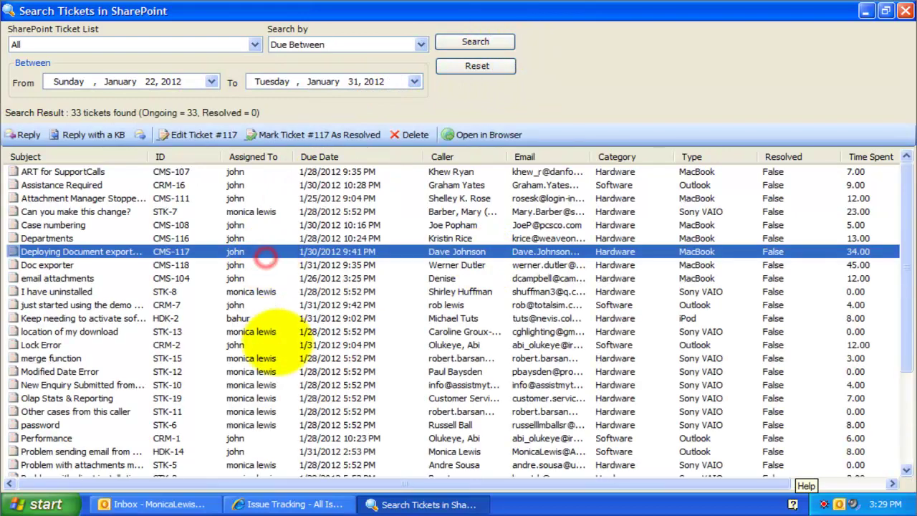
pyautogui.press('Up')
pyautogui.press('Up')
# - Review the custom fields, conversations and attachments of the email attachments ticket, cancel the edit and close the ticket search
pyautogui.click(415, 278)
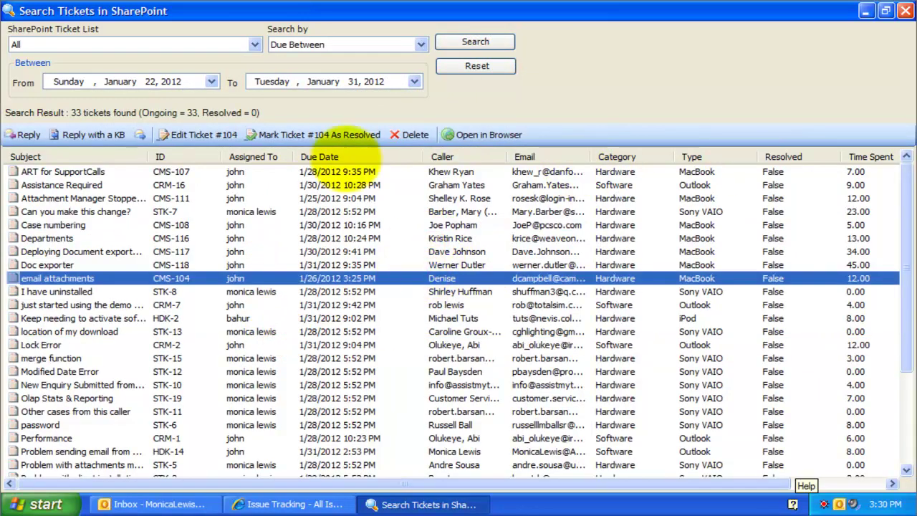
pyautogui.click(172, 136)
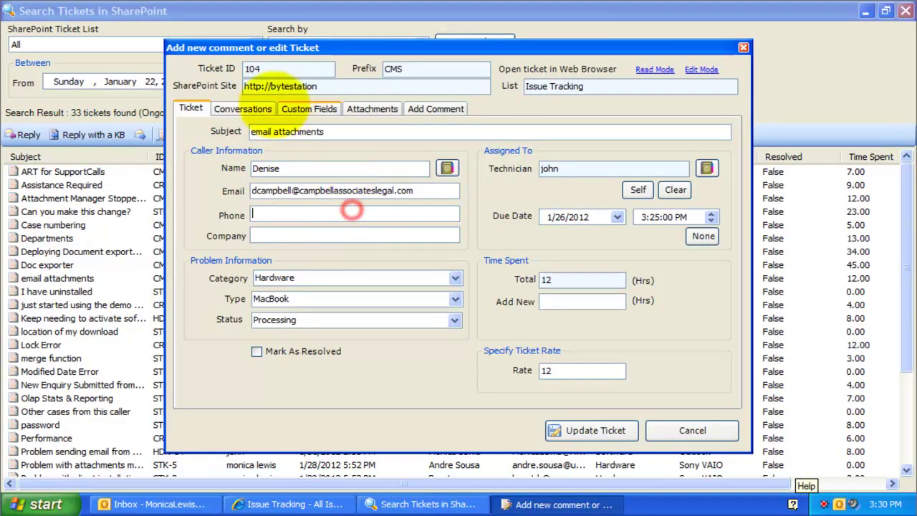
pyautogui.click(310, 109)
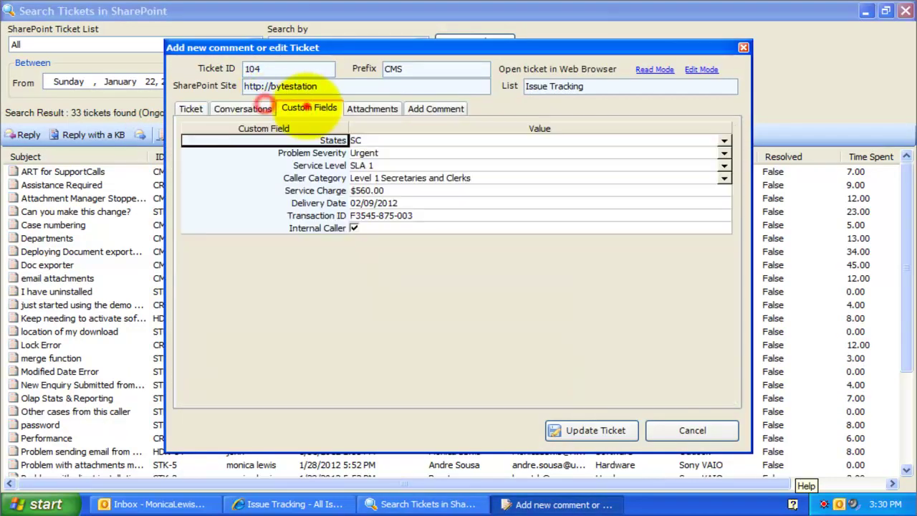
pyautogui.click(242, 108)
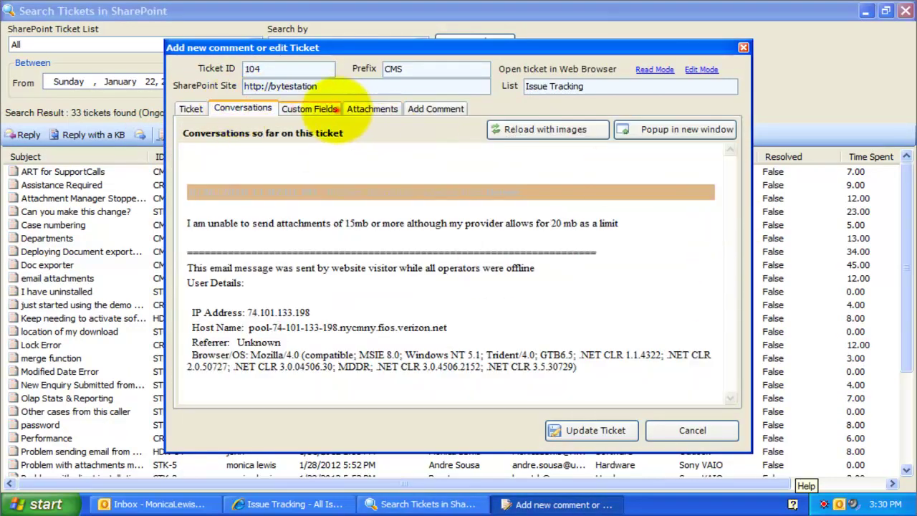
pyautogui.click(335, 108)
pyautogui.click(369, 109)
pyautogui.click(680, 423)
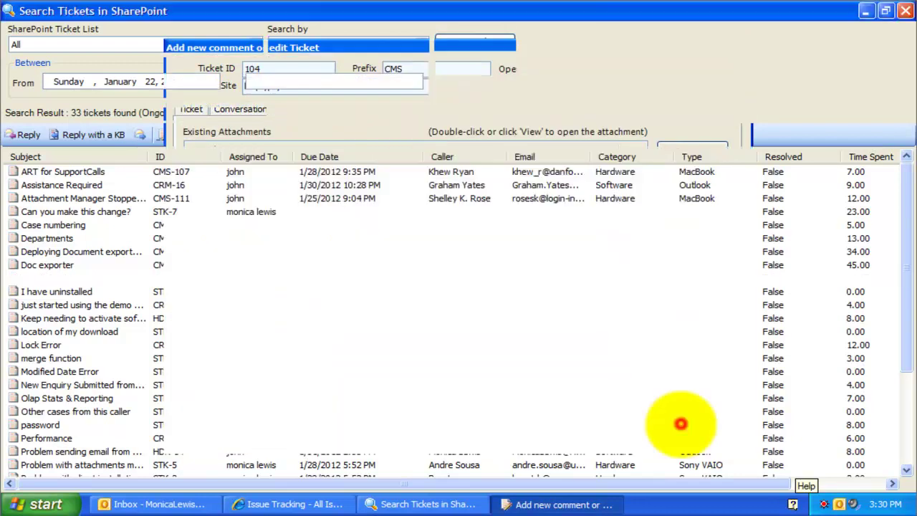
pyautogui.click(906, 10)
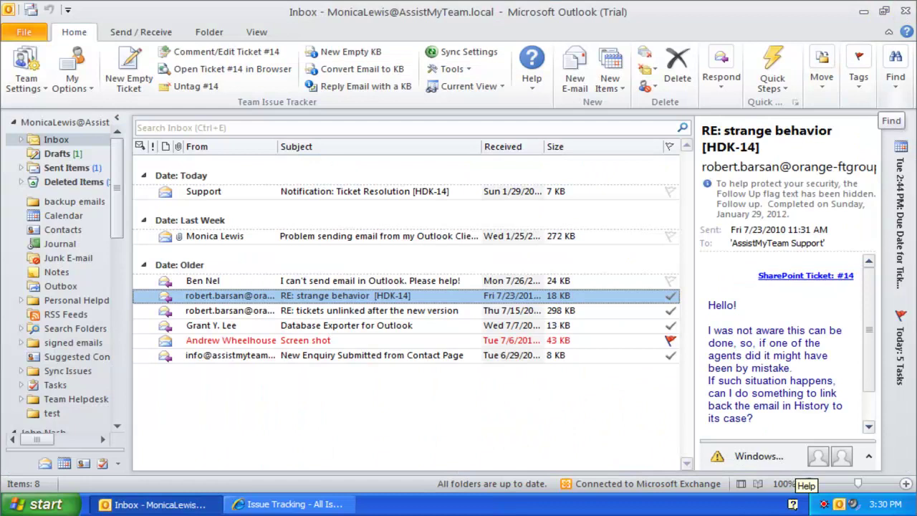
# - Open the Team Issue Tracker help manual from Outlook in a maximized window and look through it
pyautogui.click(531, 75)
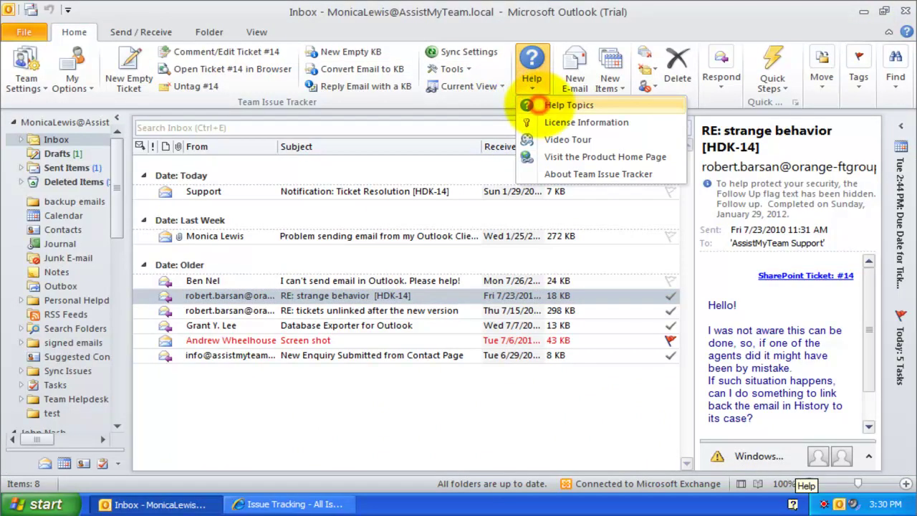
pyautogui.click(538, 105)
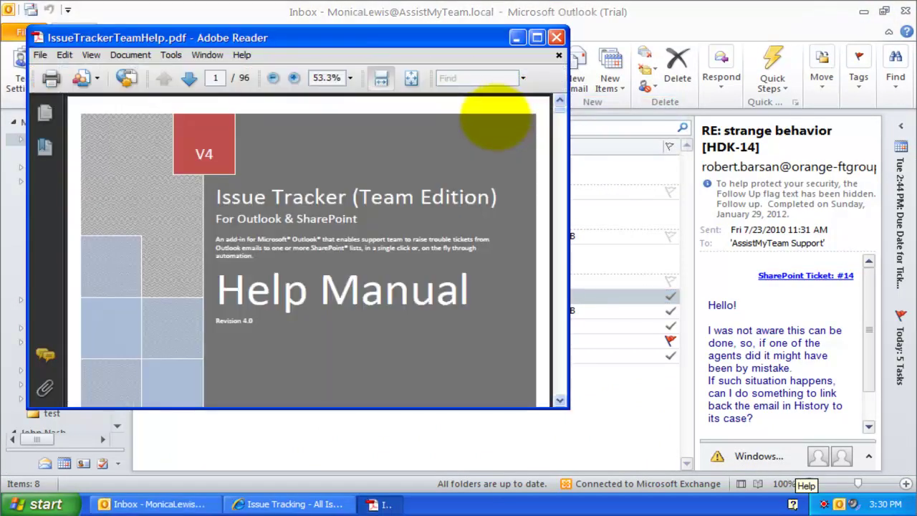
pyautogui.click(536, 37)
pyautogui.scroll(-3, 406, 311)
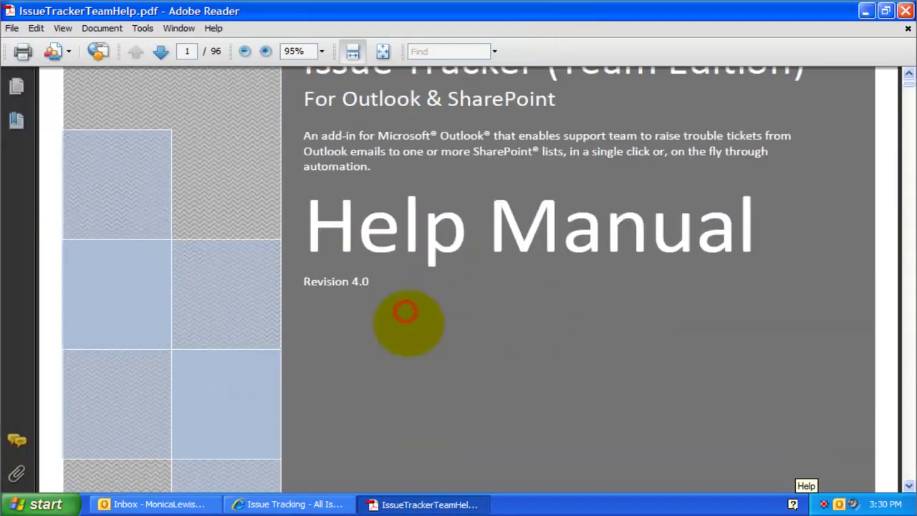